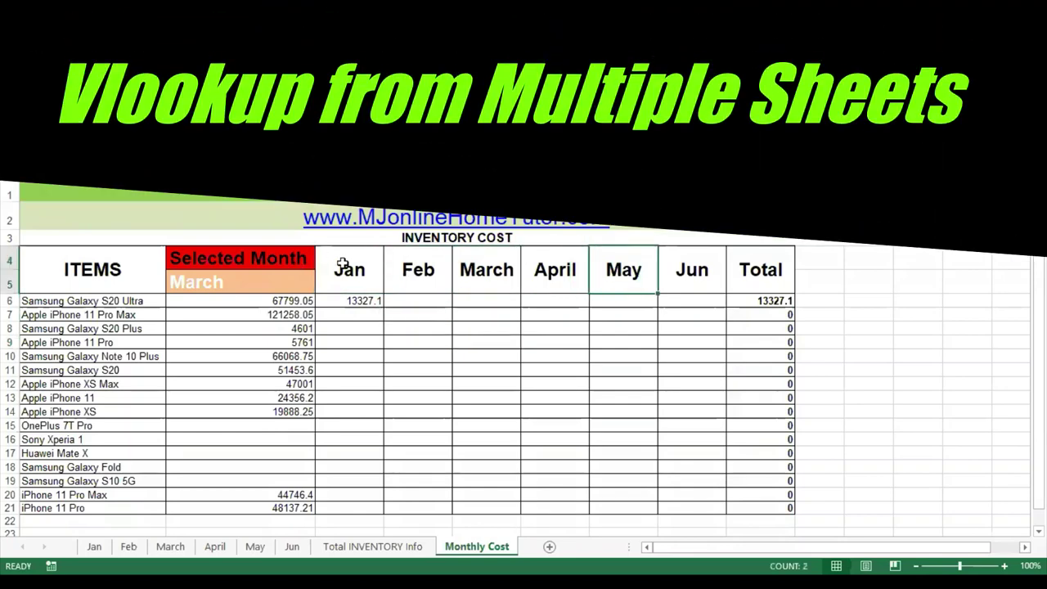
Fill the January cost formula down to row 21 and copy it across the Feb to Jun columns.
left_click(467, 242)
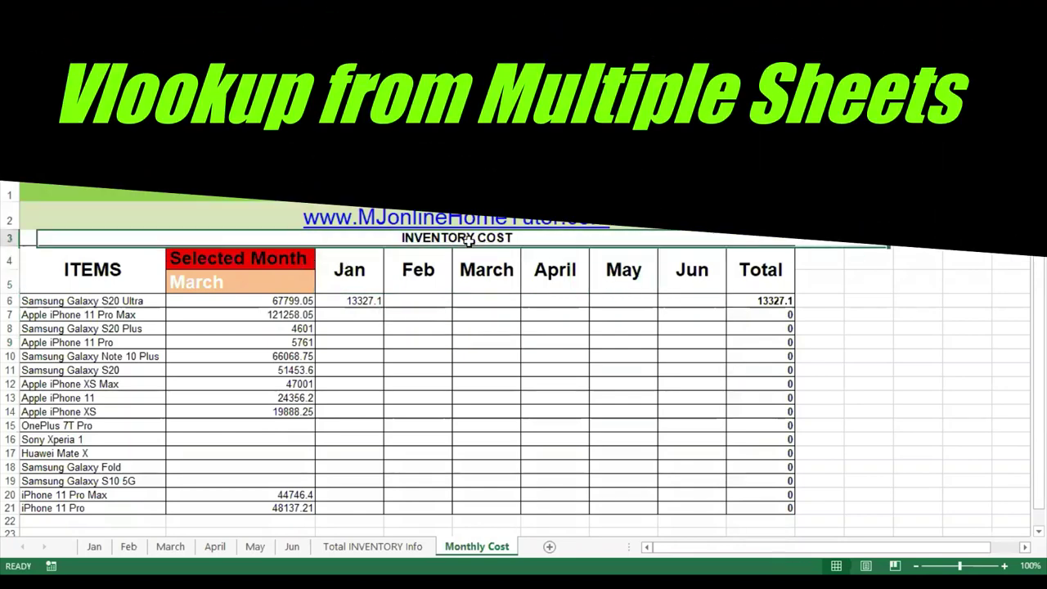
left_click(366, 299)
left_click_drag(384, 303, 381, 508)
key("ctrl+c")
left_click(703, 507, "shift")
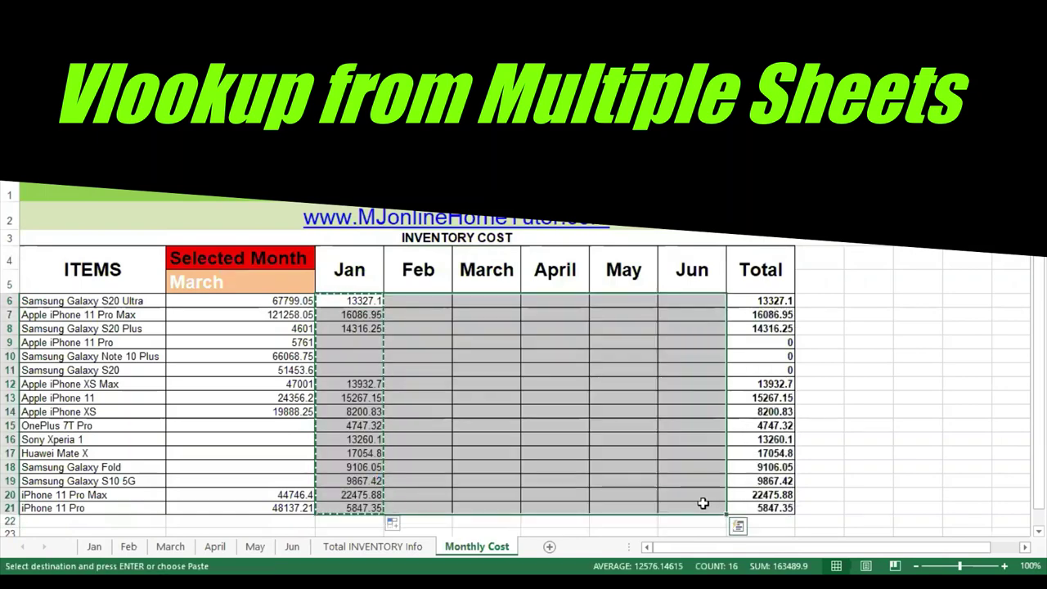
key("ctrl+v")
Switch the Selected Month on the Monthly Cost sheet to Jan, then to Feb.
left_click(257, 342)
left_click(302, 283)
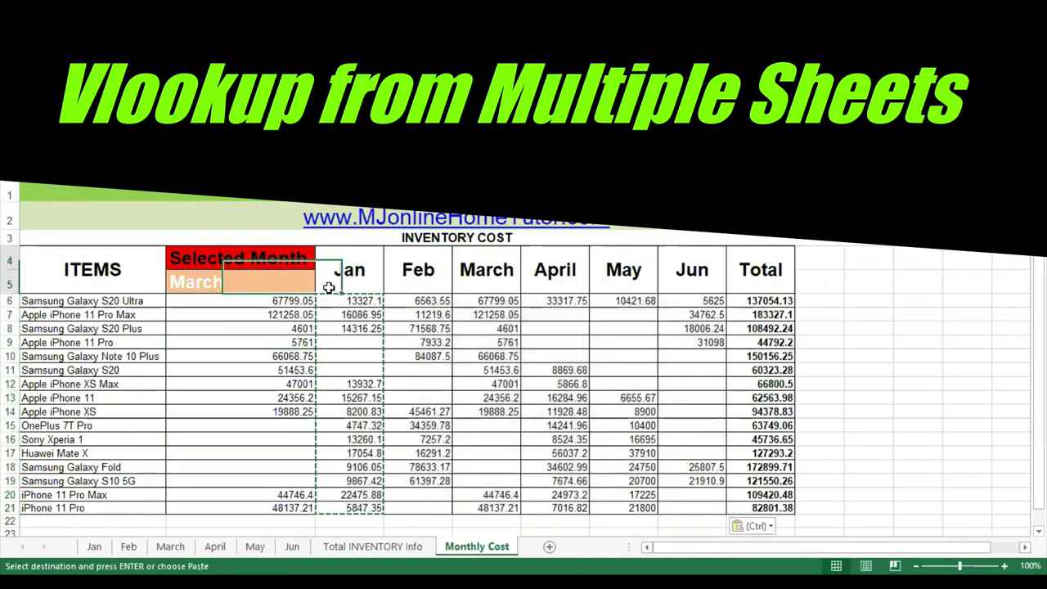
left_click(321, 286)
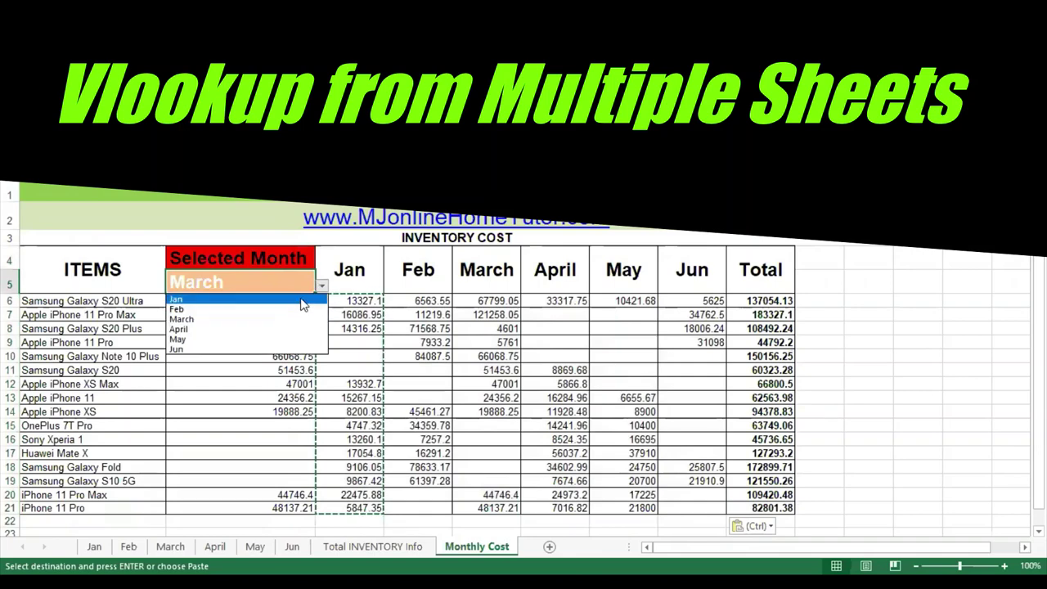
left_click(292, 301)
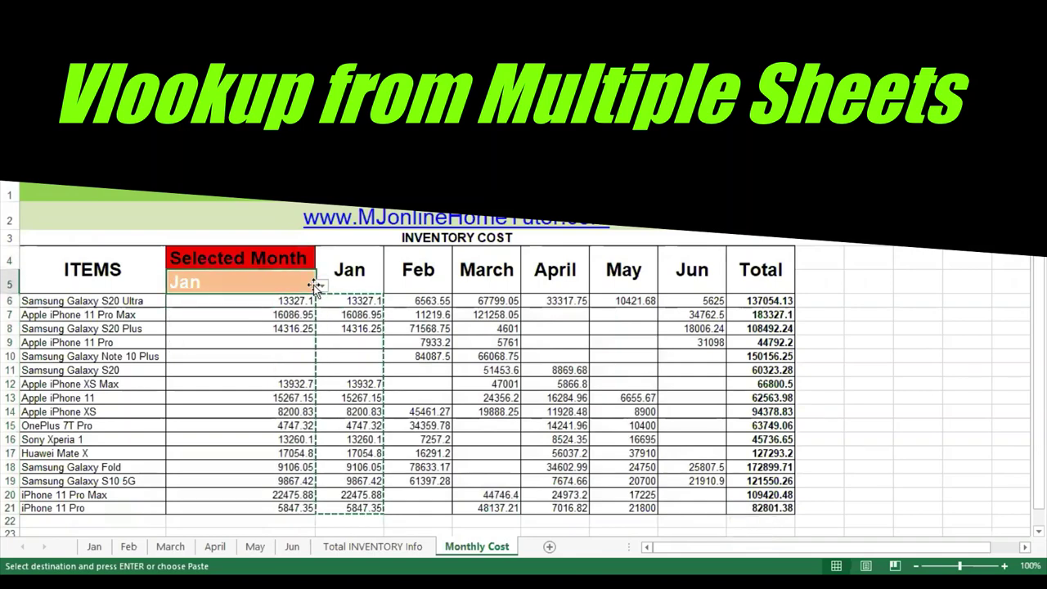
left_click(321, 285)
left_click(290, 310)
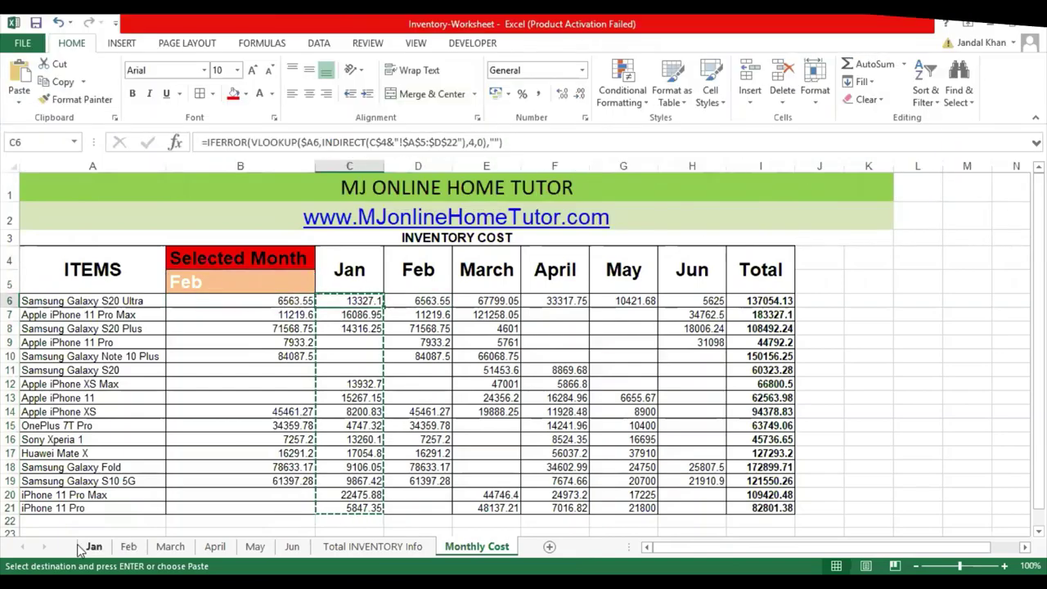
Examine the total cost figures on the Jan and Feb sheets and return to the Monthly Cost sheet.
left_click(92, 547)
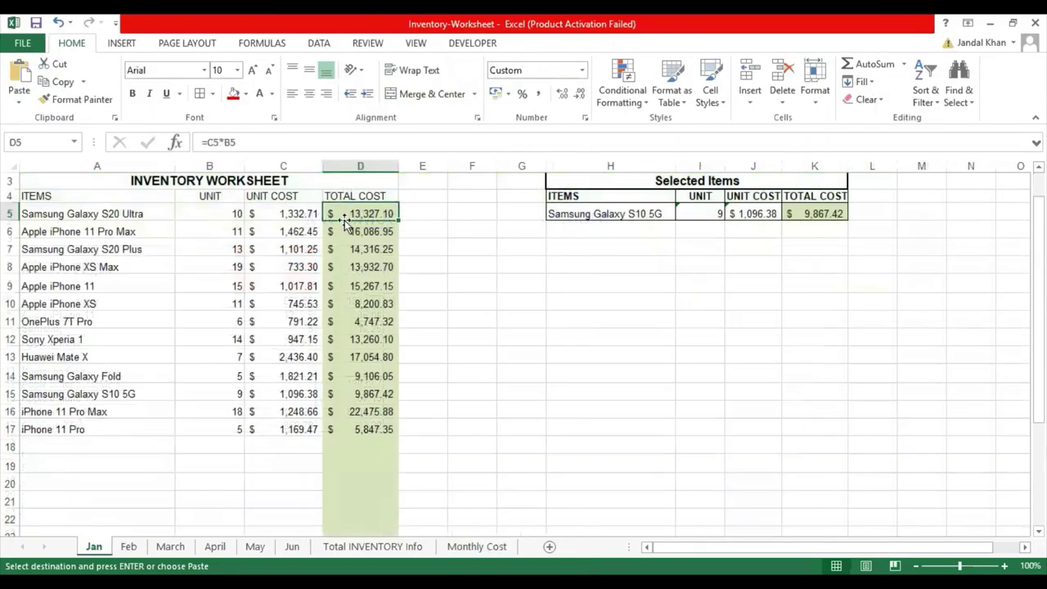
key("Down")
left_click(129, 546)
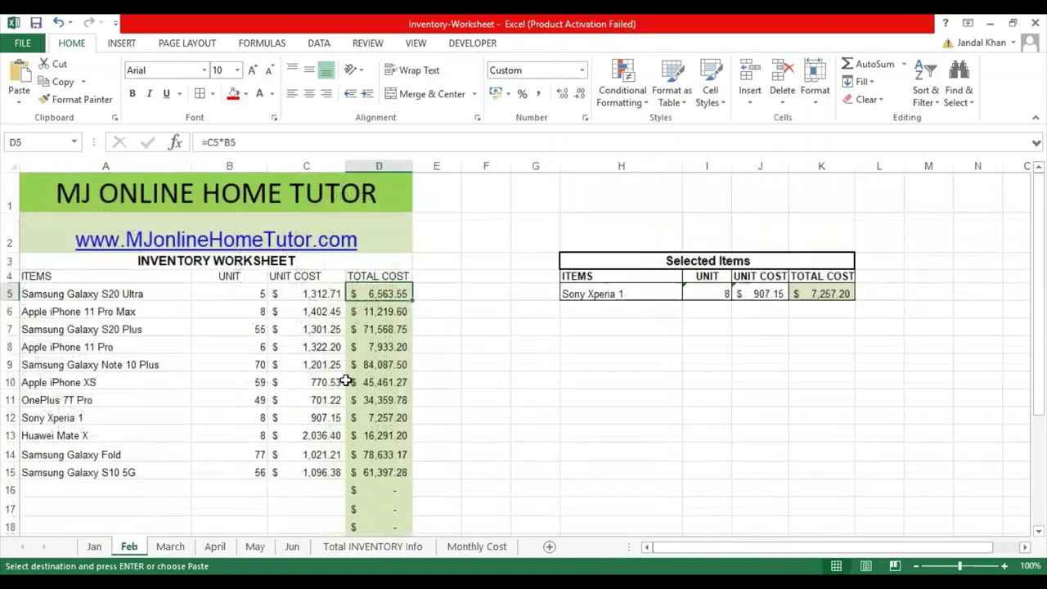
key("Down")
left_click(477, 547)
On the Total INVENTORY Info sheet, switch the selected month to Feb, then March, and back to Jan.
key("ctrl+Page_Up")
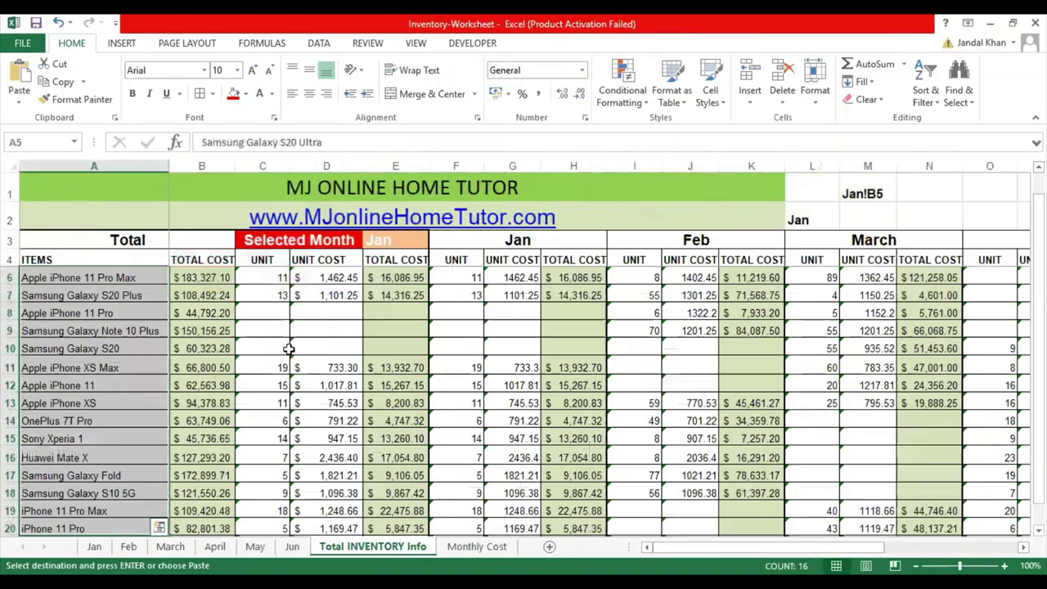
left_click(367, 262)
left_click_drag(257, 259, 381, 258)
left_click(418, 243)
left_click(436, 241)
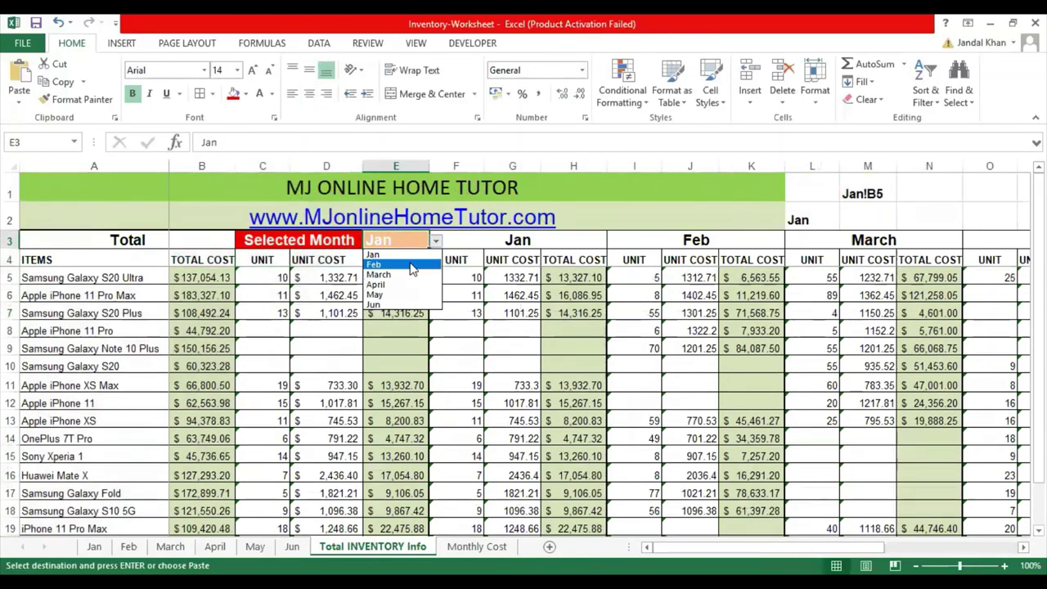
left_click(376, 264)
left_click(436, 241)
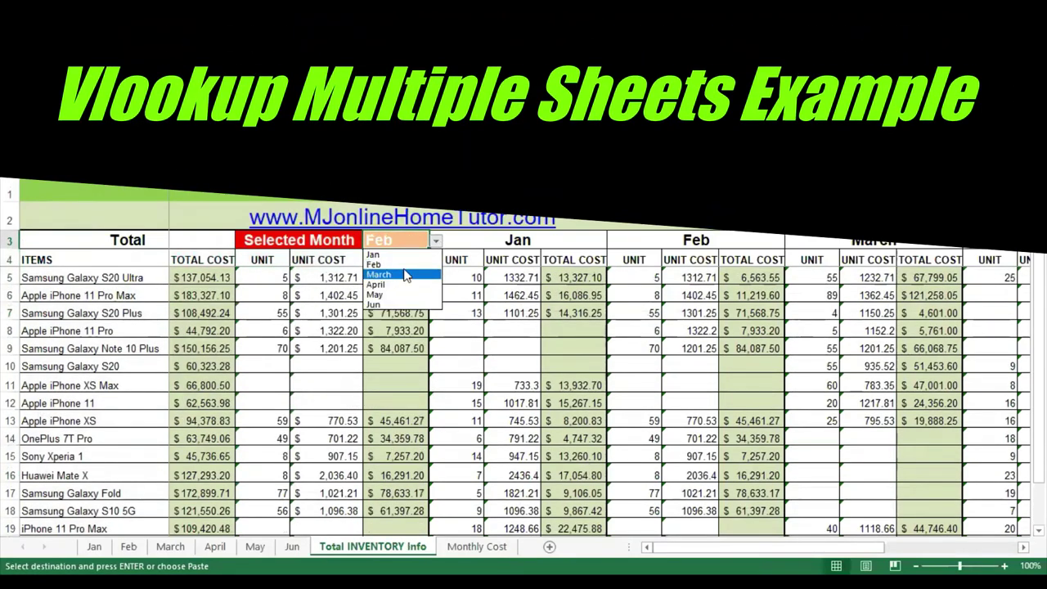
left_click(407, 274)
left_click(436, 241)
left_click(384, 255)
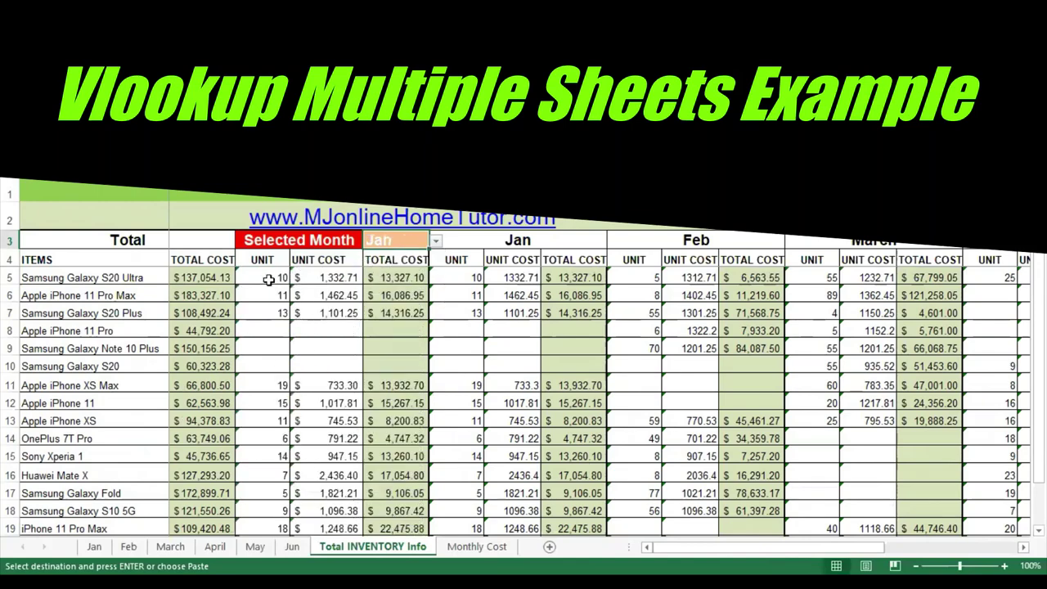
Set the selected month to Feb and compare its unit and cost columns with the Feb block.
left_click_drag(267, 258, 486, 263)
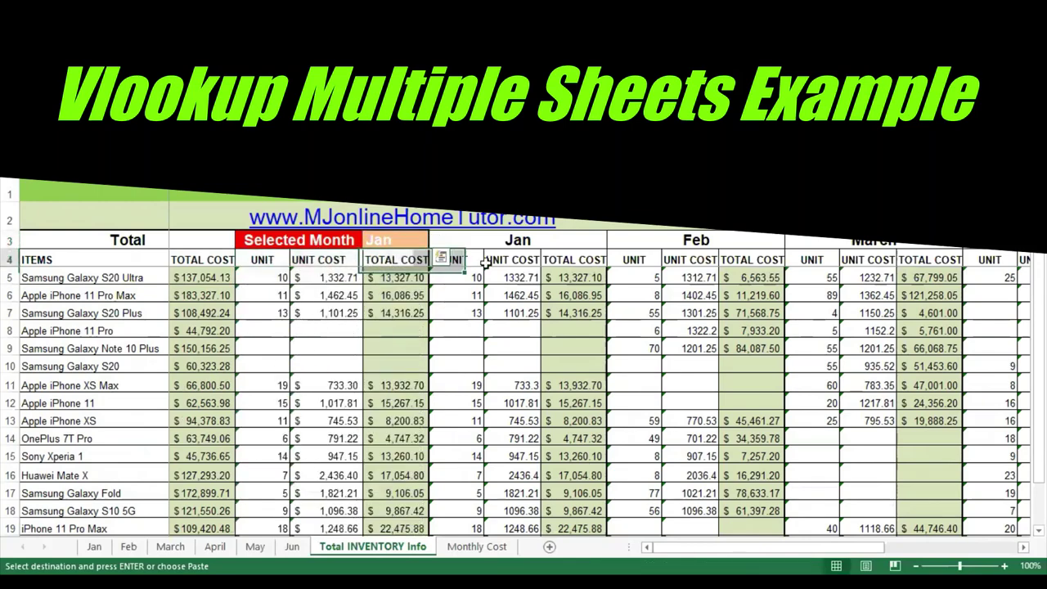
left_click(393, 240)
left_click(435, 241)
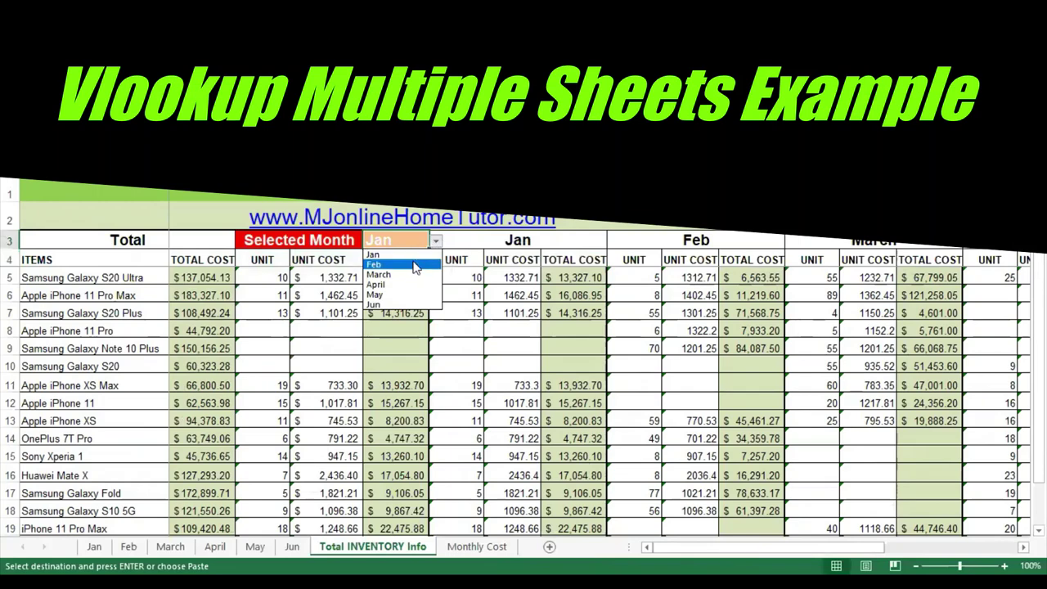
left_click(388, 265)
left_click(274, 260)
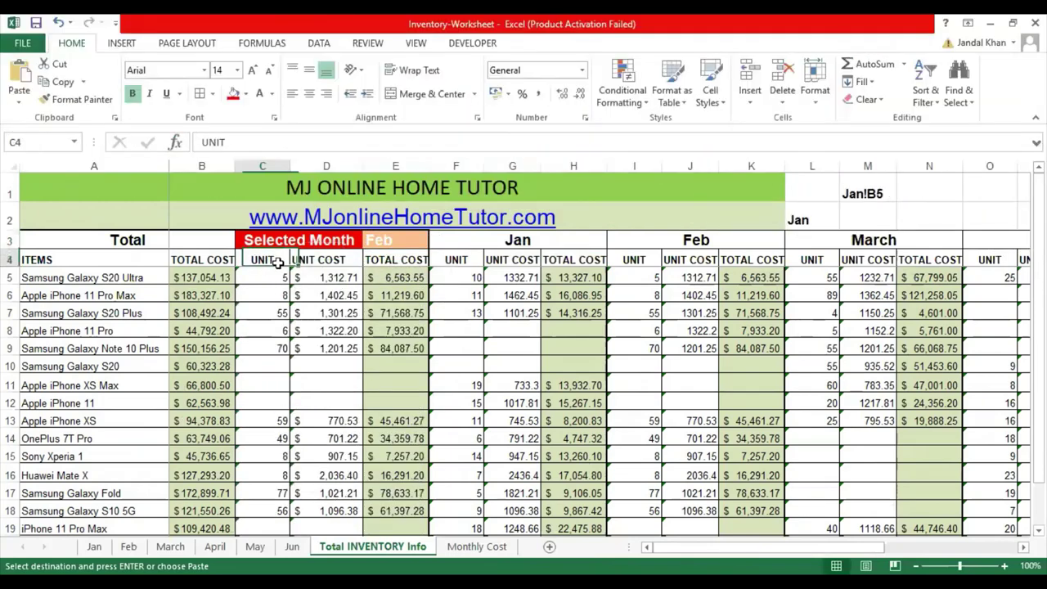
left_click_drag(634, 258, 750, 278)
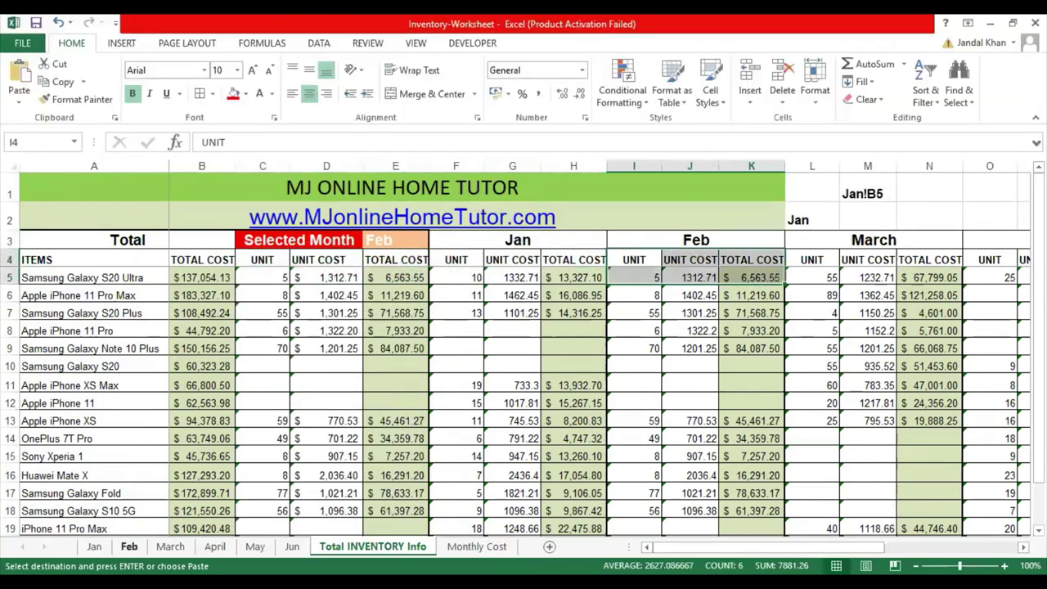
Examine the unit, unit cost and total cost columns on the Feb and Jan source sheets.
left_click(128, 547)
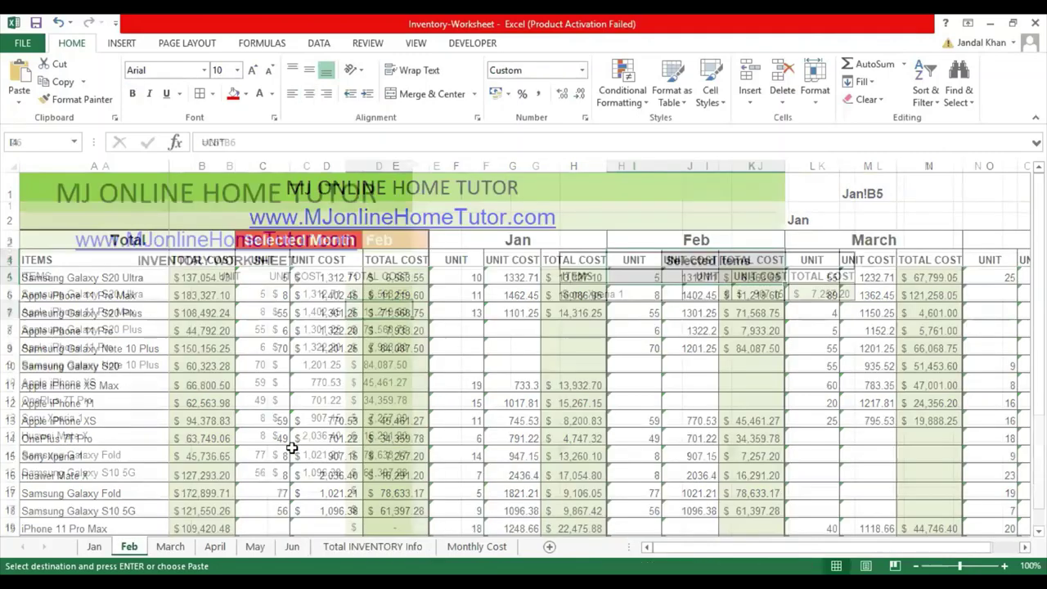
left_click_drag(259, 272, 385, 296)
left_click(95, 546)
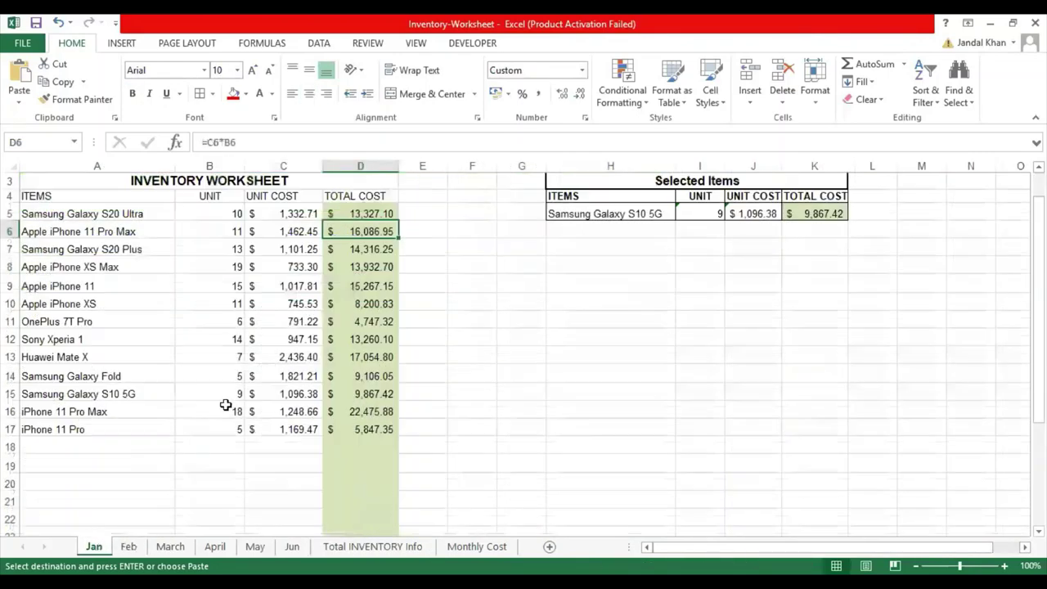
left_click_drag(229, 196, 384, 214)
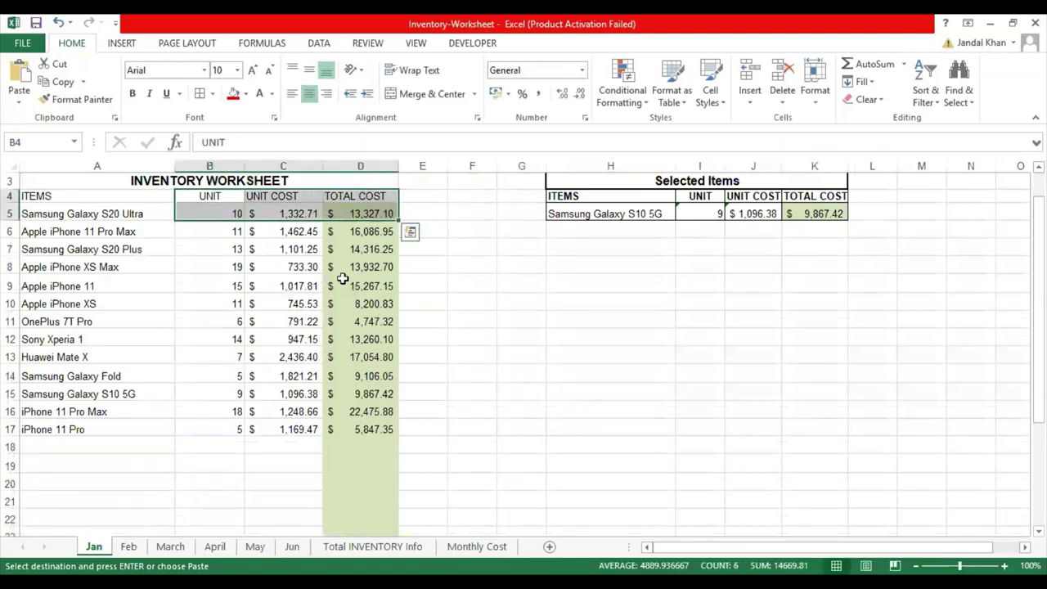
Set the selected month on the Total INVENTORY Info sheet to Jan and compare its figures with the Jan block.
left_click(360, 546)
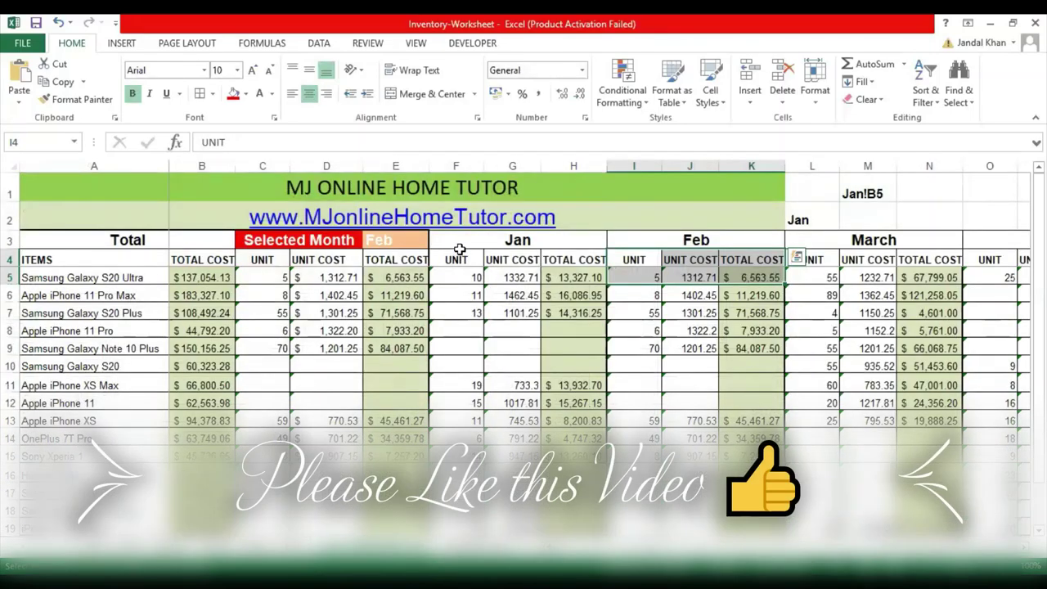
left_click_drag(457, 239, 474, 276)
left_click(413, 240)
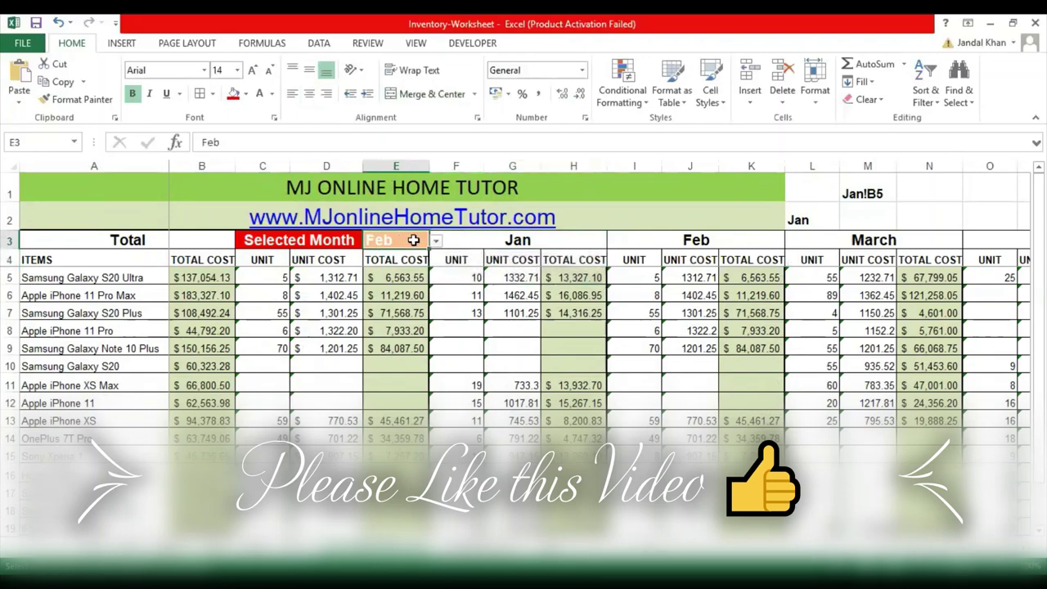
left_click(434, 240)
left_click(381, 255)
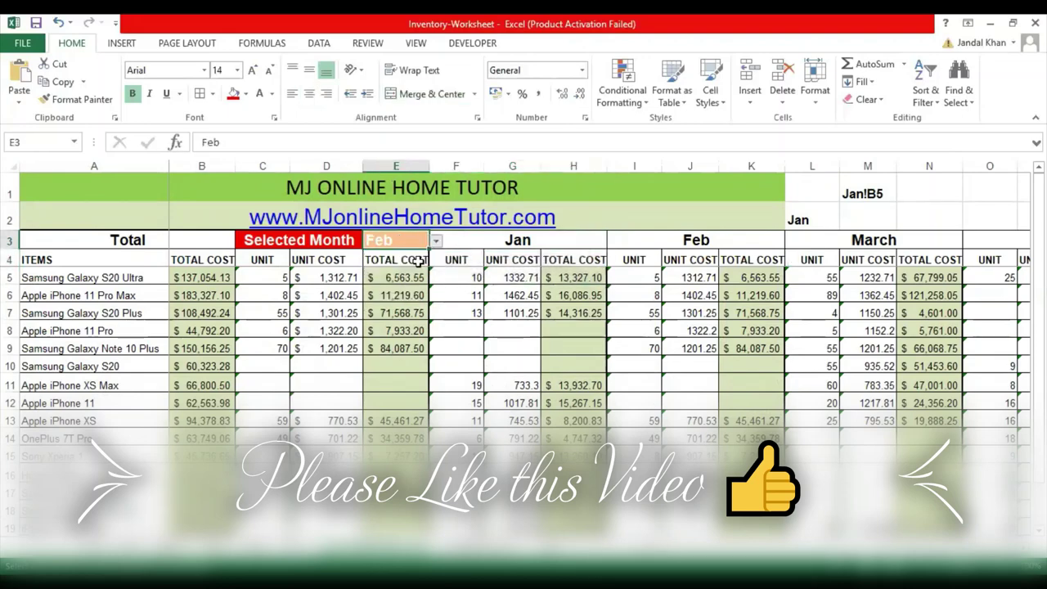
left_click(270, 277)
left_click_drag(405, 277, 573, 278)
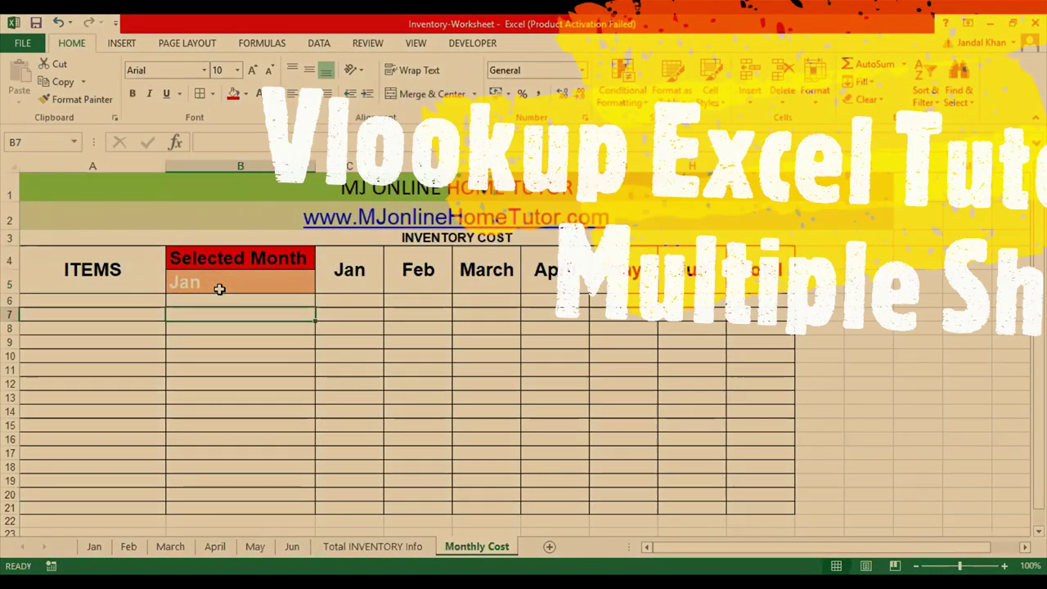
Examine the month and Total headings and the INVENTORY COST title on the empty Monthly Cost sheet.
left_click(354, 267)
left_click(413, 265)
left_click(496, 266)
left_click(573, 267)
left_click(630, 267)
left_click(736, 260)
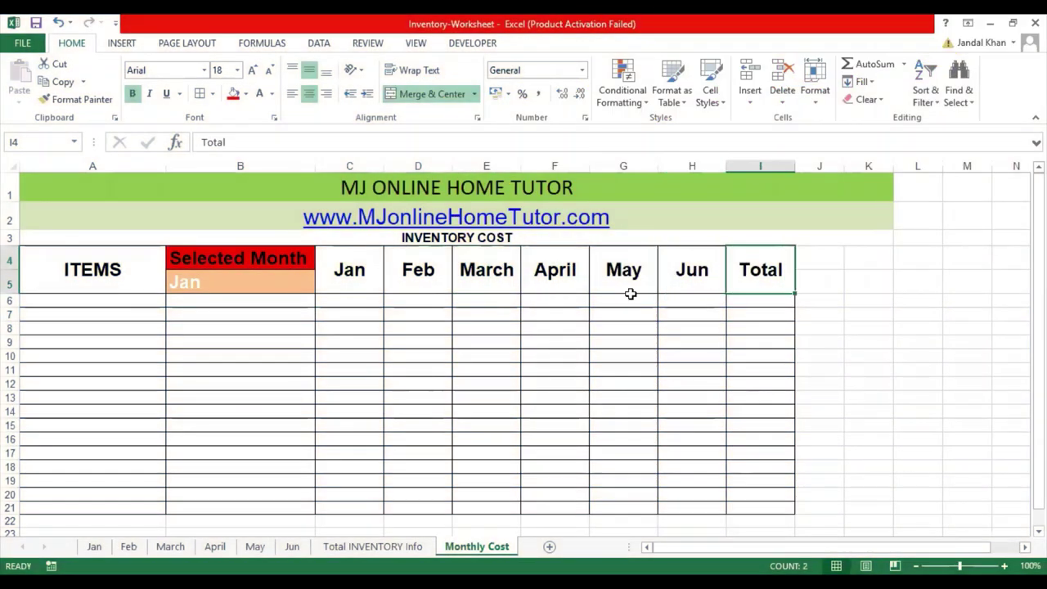
left_click(426, 240)
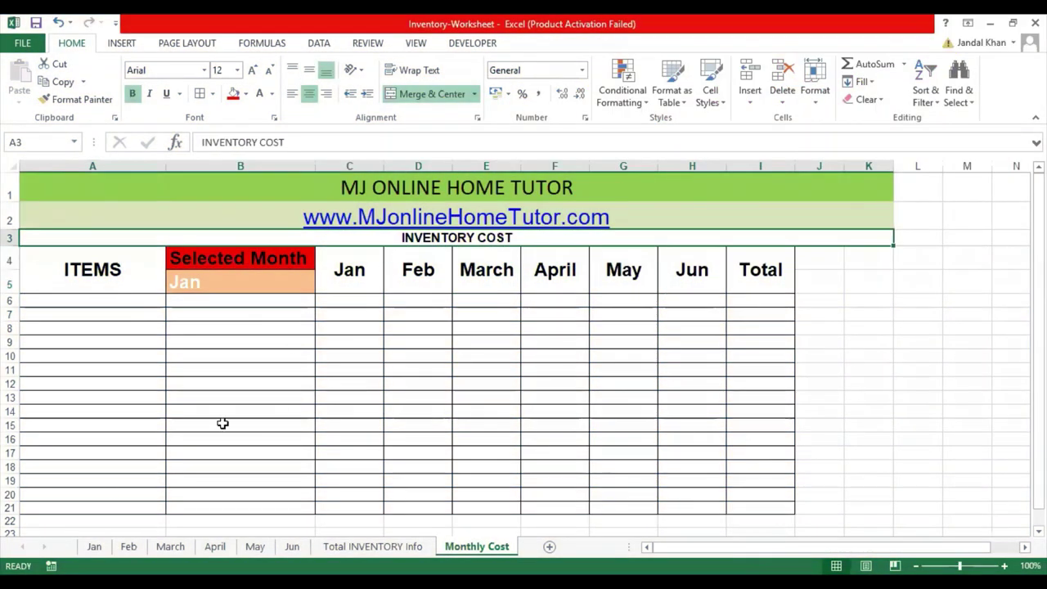
Examine the total cost columns on the Jan and Feb sheets that will feed the Monthly Cost table.
left_click(94, 545)
left_click(360, 267)
left_click(355, 214)
left_click(353, 321, "shift")
left_click(128, 547)
left_click(374, 292)
left_click_drag(375, 275, 376, 365)
left_click(477, 546)
left_click(479, 326)
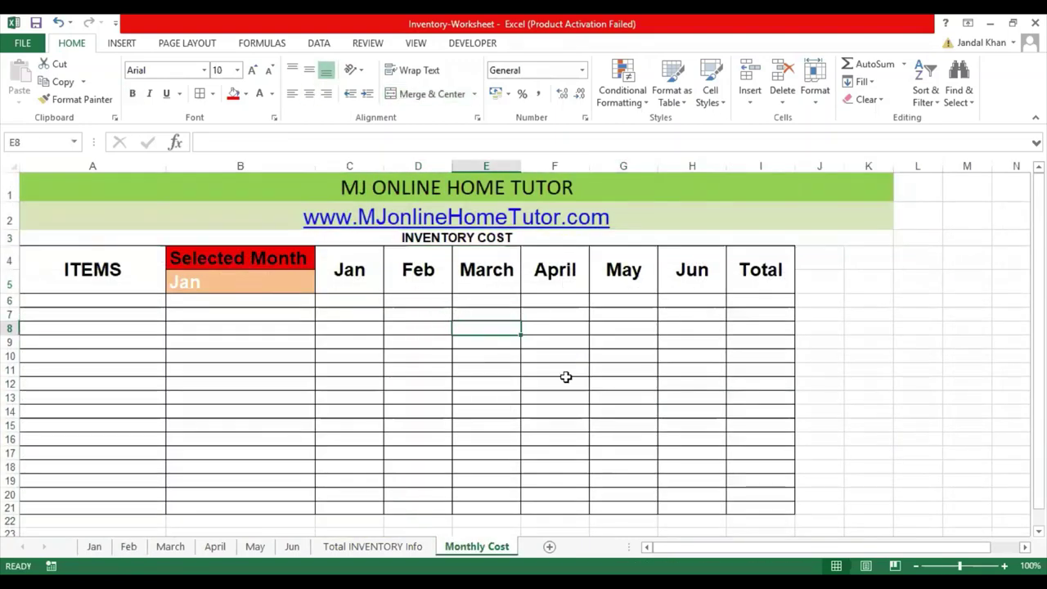
Copy the full item list from the Total INVENTORY Info sheet, starting at A5, into the Monthly Cost sheet's ITEMS column from A6.
left_click(344, 301)
left_click(140, 300)
left_click(372, 547)
left_click(135, 269)
left_click(135, 261)
key("Down")
key("Up")
key("Down")
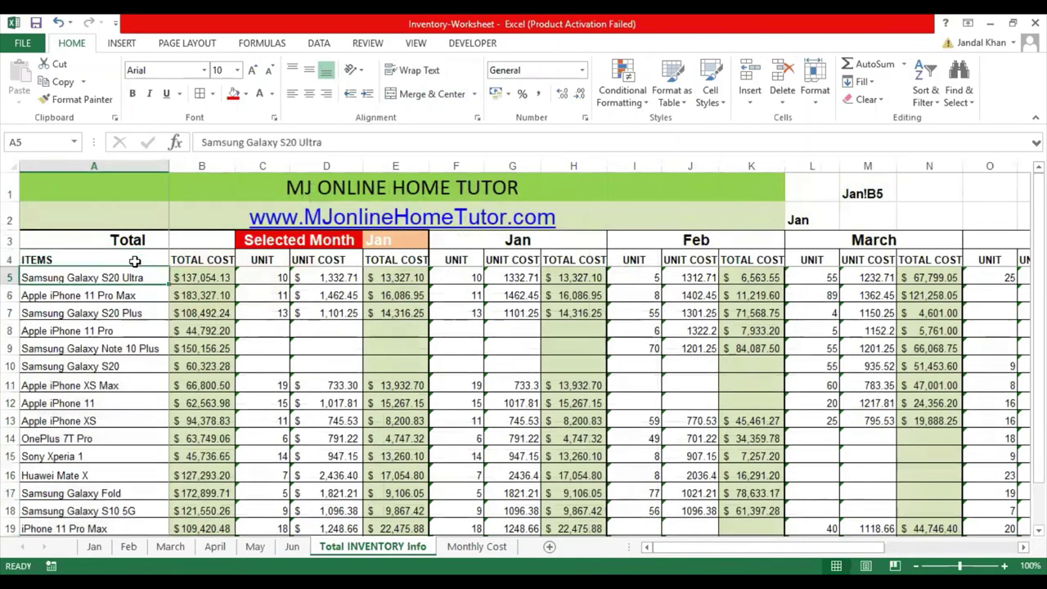
key("ctrl+shift+Down")
key("ctrl+c")
left_click(446, 545)
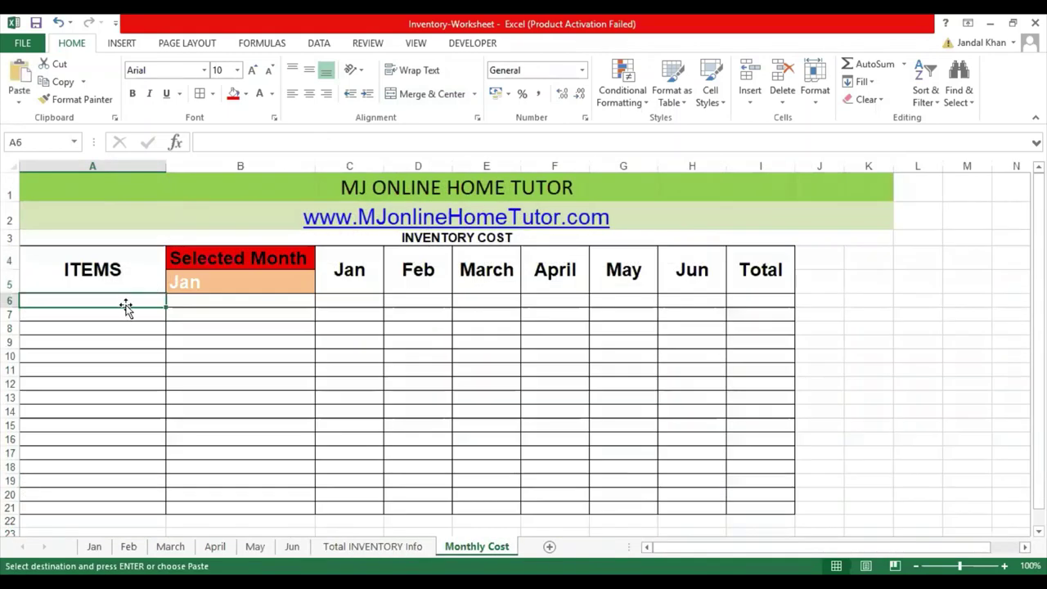
left_click(124, 286)
key("Down")
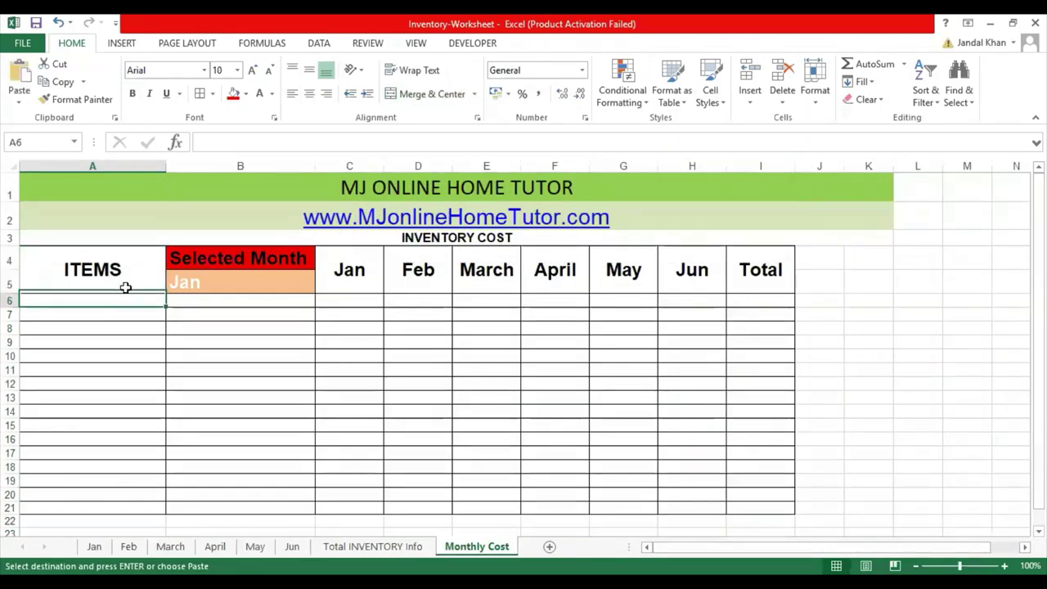
key("ctrl+v")
Start a VLOOKUP formula in C6 with A6 as the lookup value and Jan!A5:D22 as the table array.
left_click(325, 297)
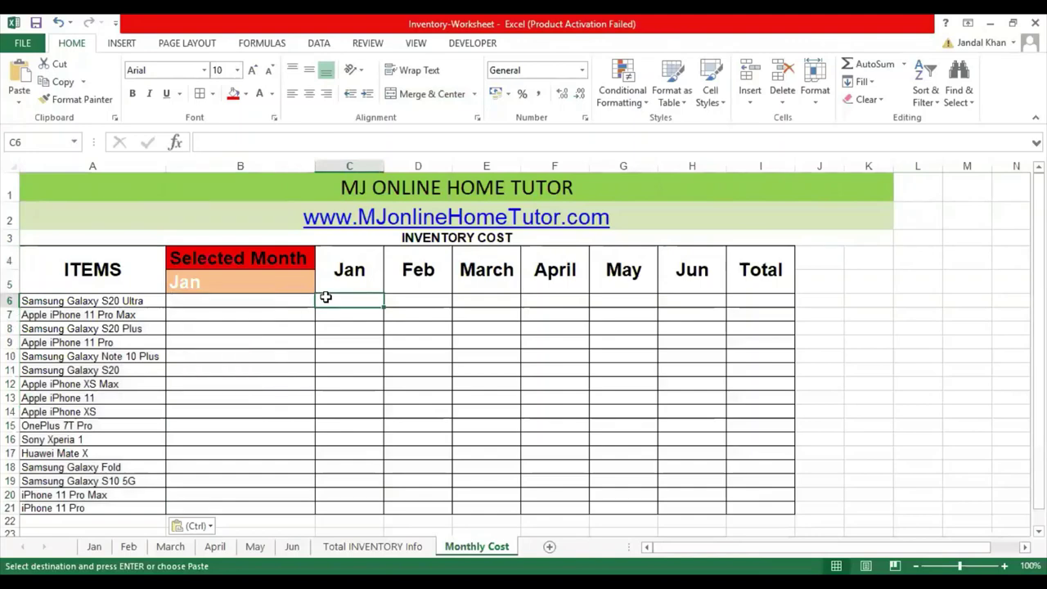
type("=")
key("BackSpace")
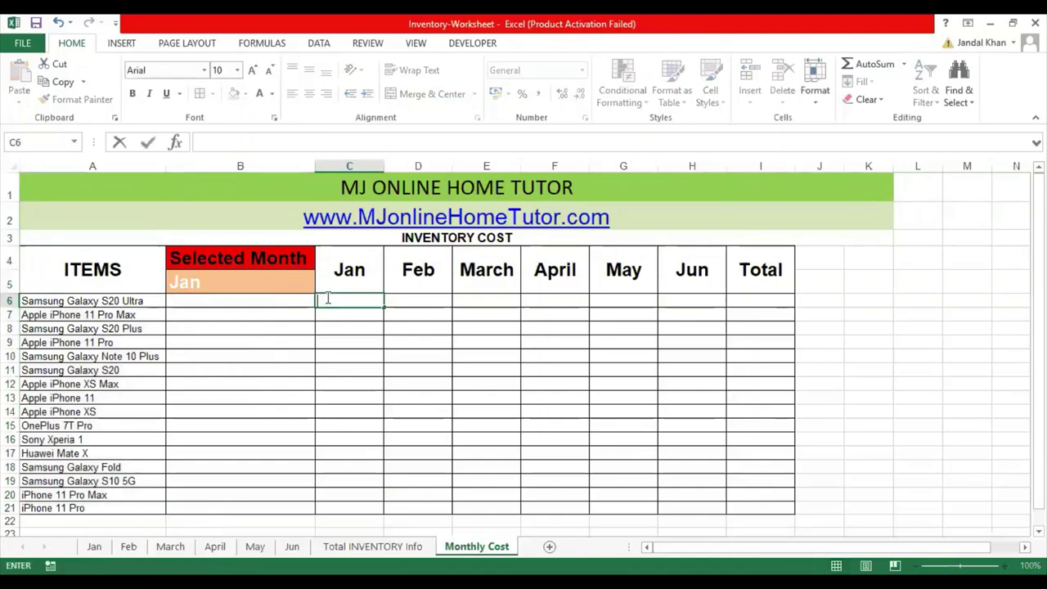
type("=")
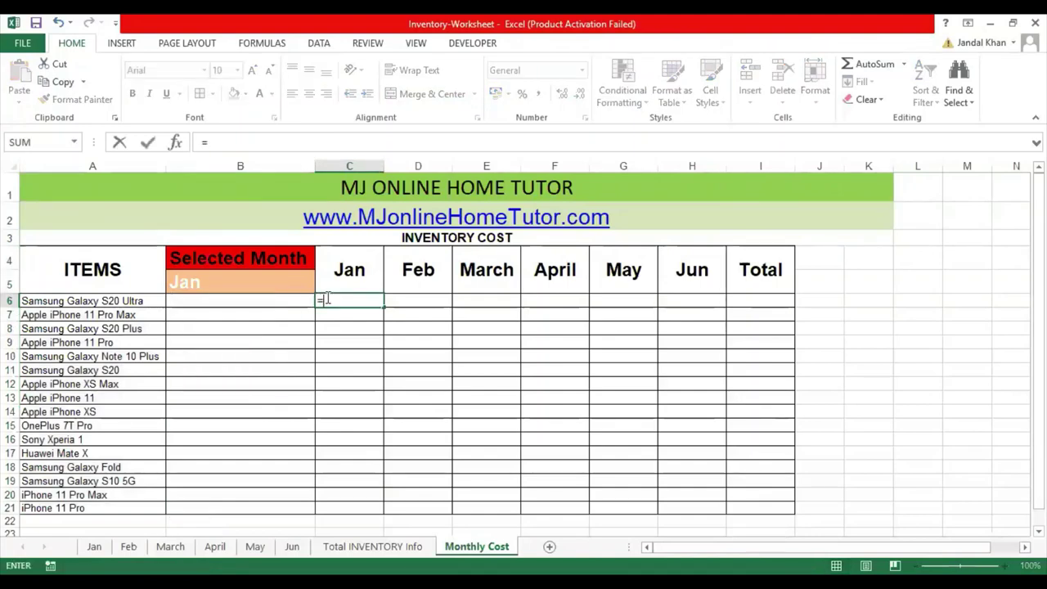
type("VLOOKUP(")
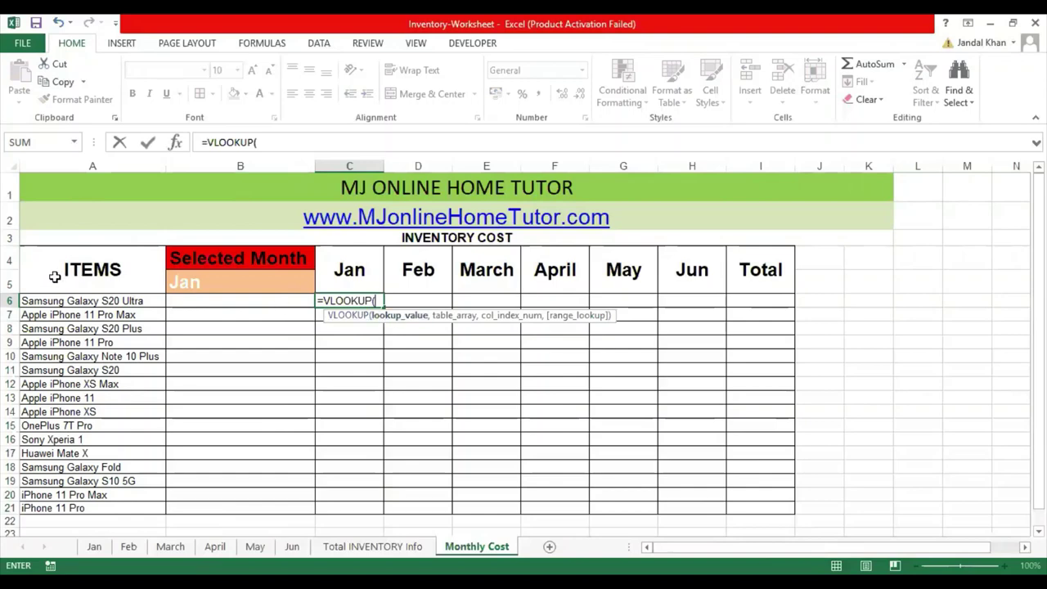
left_click(135, 304)
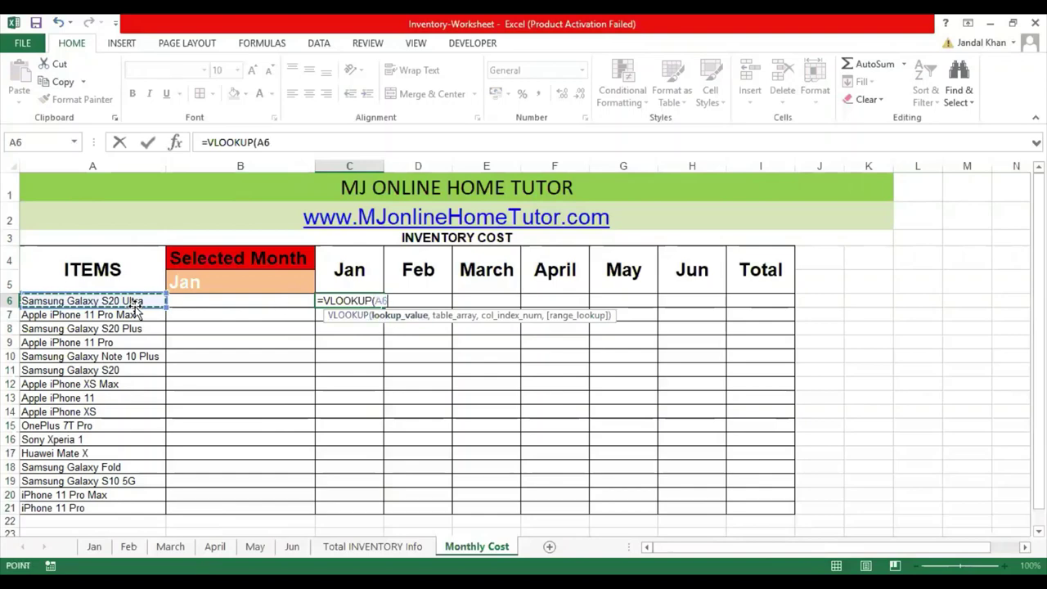
type(",")
left_click(94, 546)
left_click(114, 213)
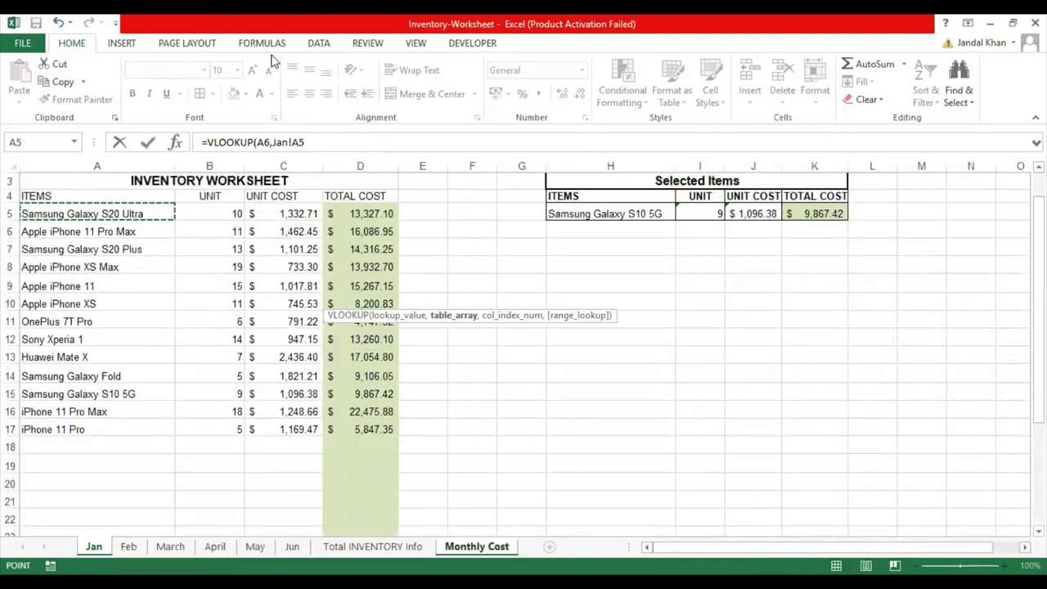
left_click_drag(114, 214, 396, 523)
type(",")
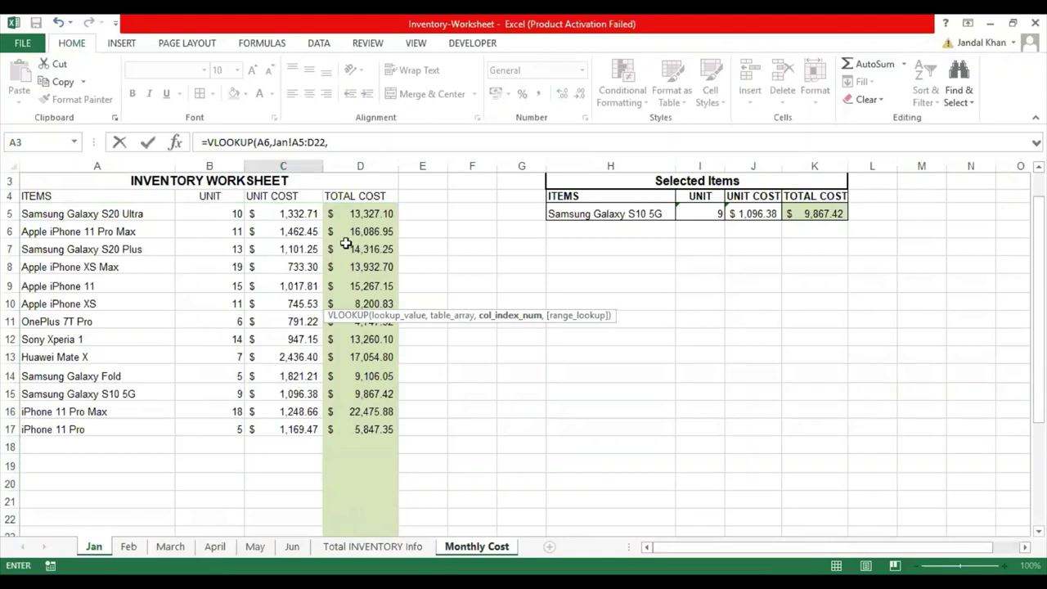
Complete the C6 VLOOKUP with column index 1 and an exact match (0).
left_click(350, 145)
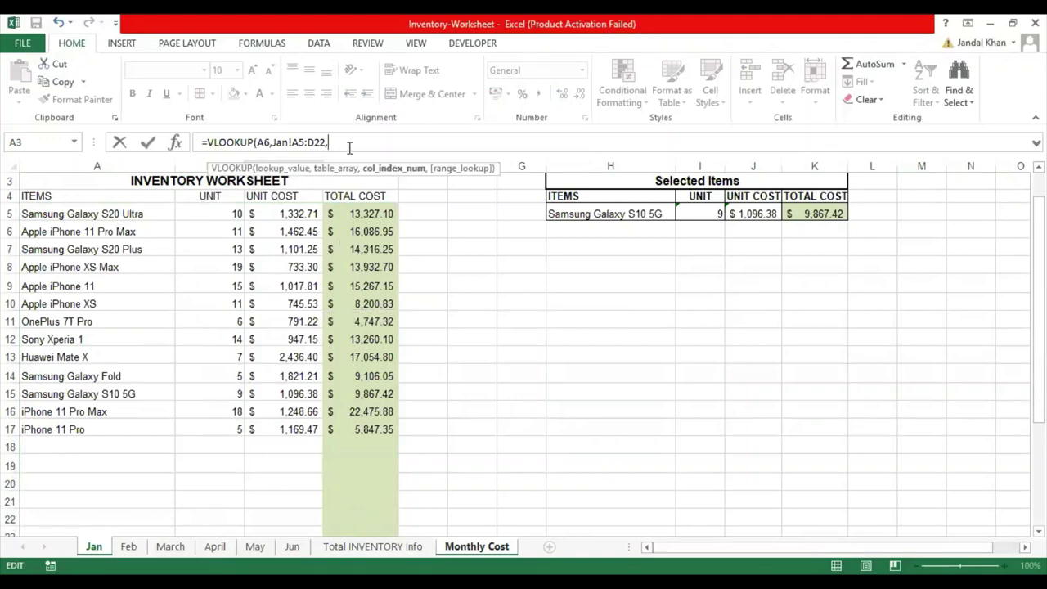
type("1,")
key("Down")
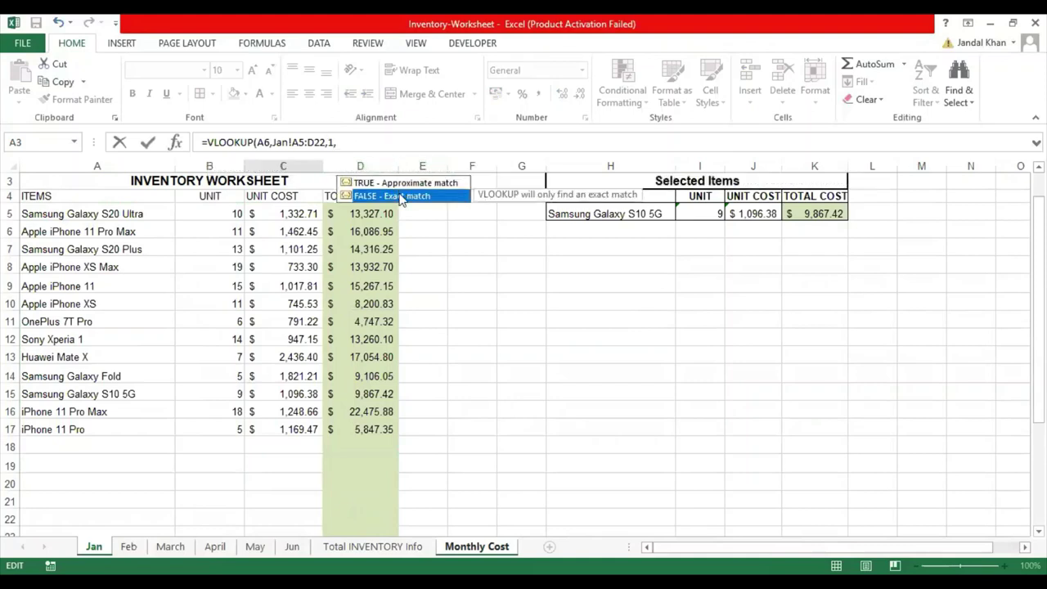
double_click(401, 199)
left_click_drag(337, 142, 449, 146)
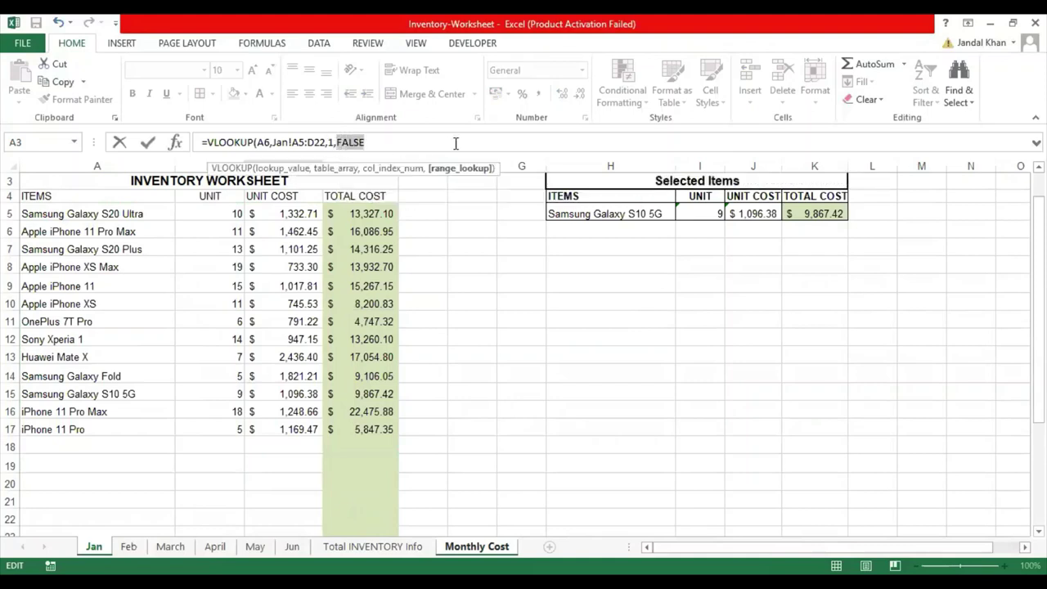
left_click(463, 142)
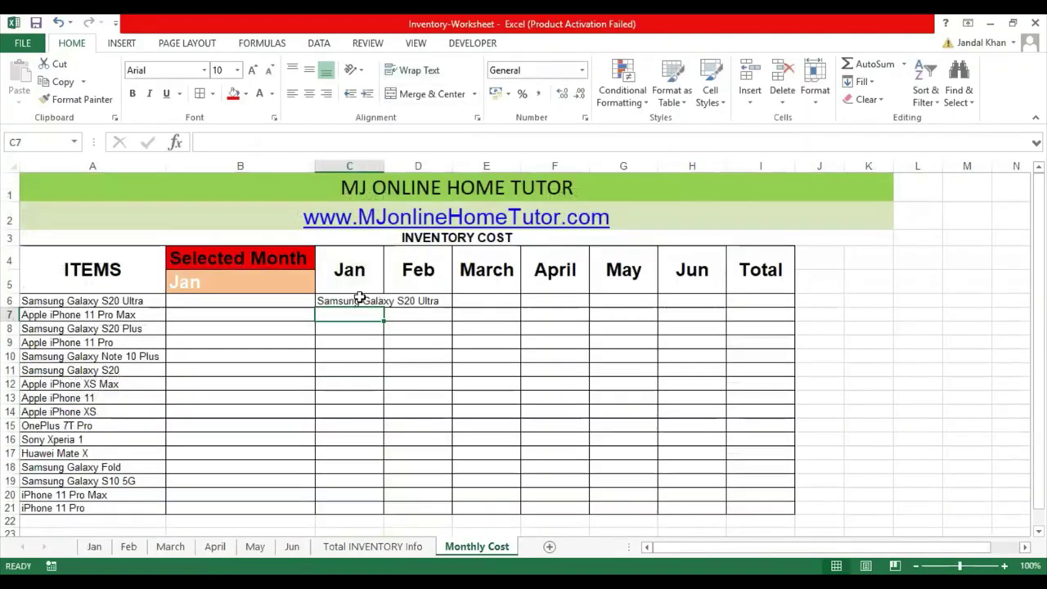
Change the column index of the VLOOKUP in C6 to 4 so it returns the total cost.
left_click(360, 299)
left_click(142, 300)
left_click(350, 300)
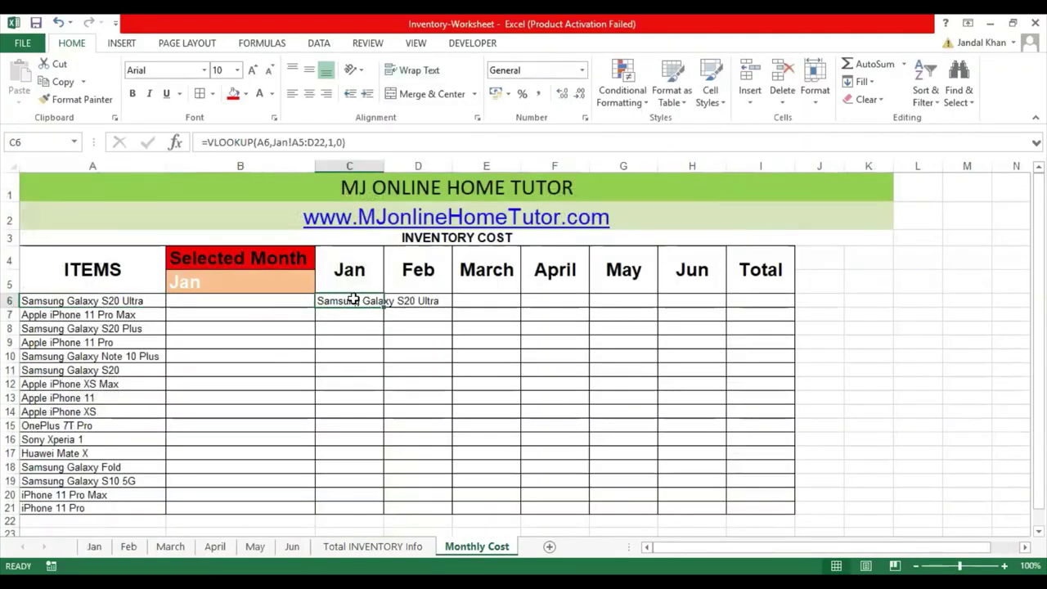
double_click(330, 143)
type("4")
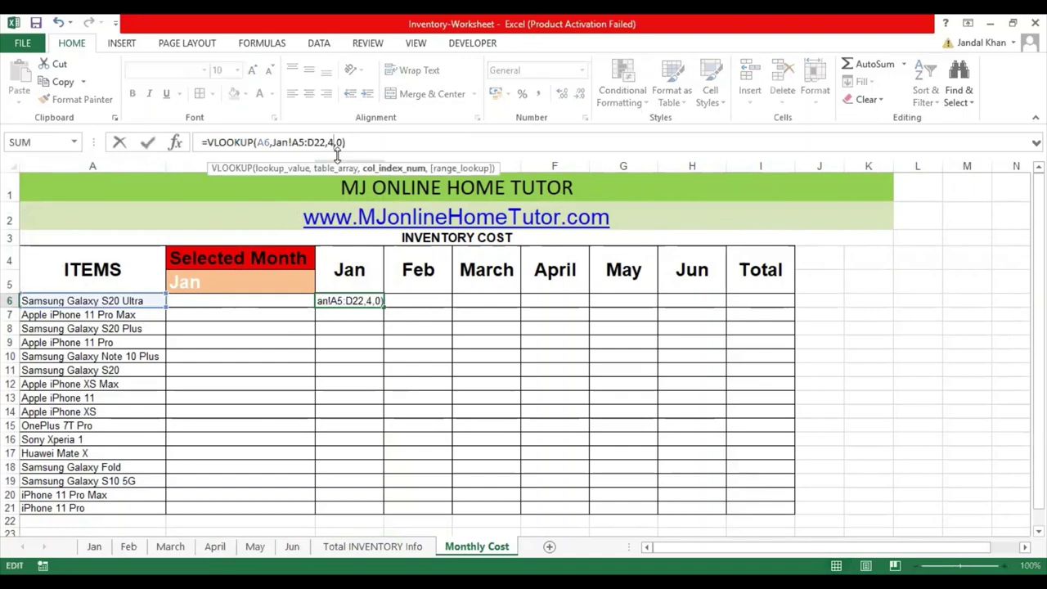
key("Return")
Compare the result in C6 with the Samsung Galaxy S20 Ultra total cost on the Jan sheet.
left_click(403, 237)
left_click(346, 300)
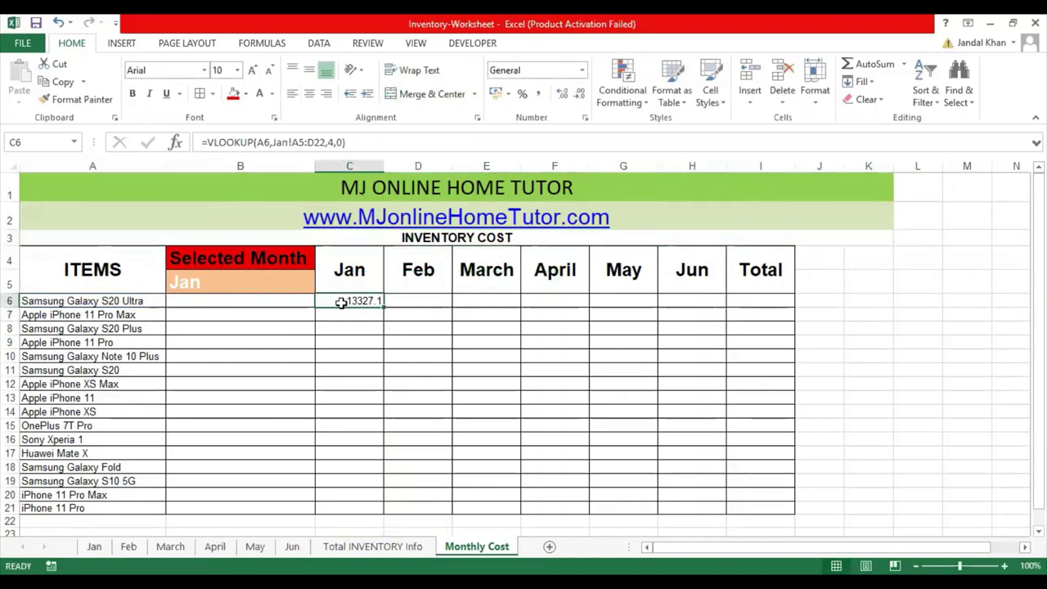
left_click(93, 546)
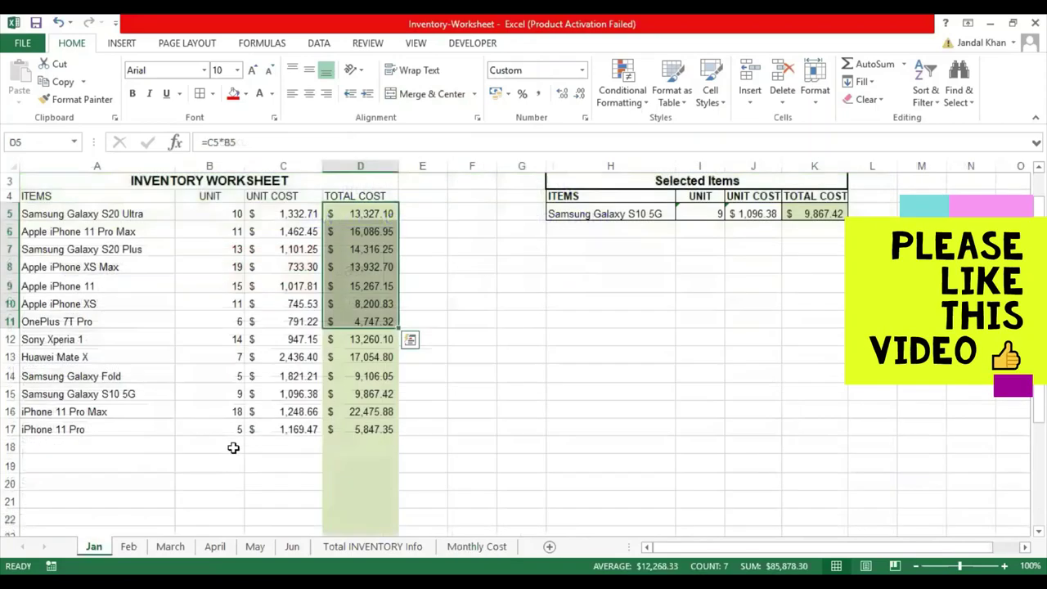
left_click(360, 218)
left_click(477, 546)
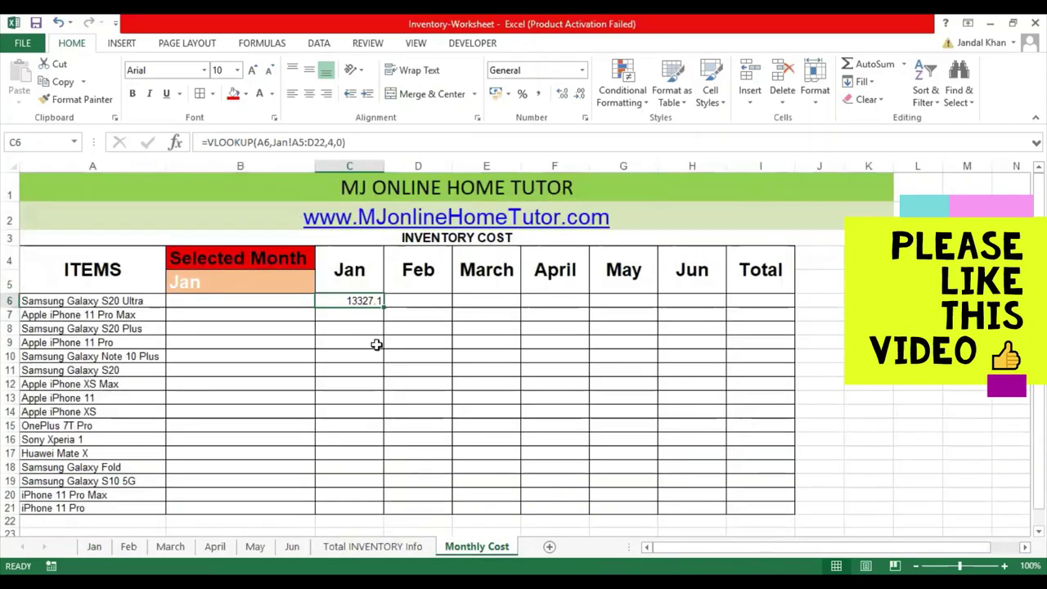
Lock the references in the C6 formula as $A6 and Jan!$A$5:$D$22.
double_click(357, 300)
type("$")
key("Right")
key("Right")
key("Right")
key("Right")
key("Right")
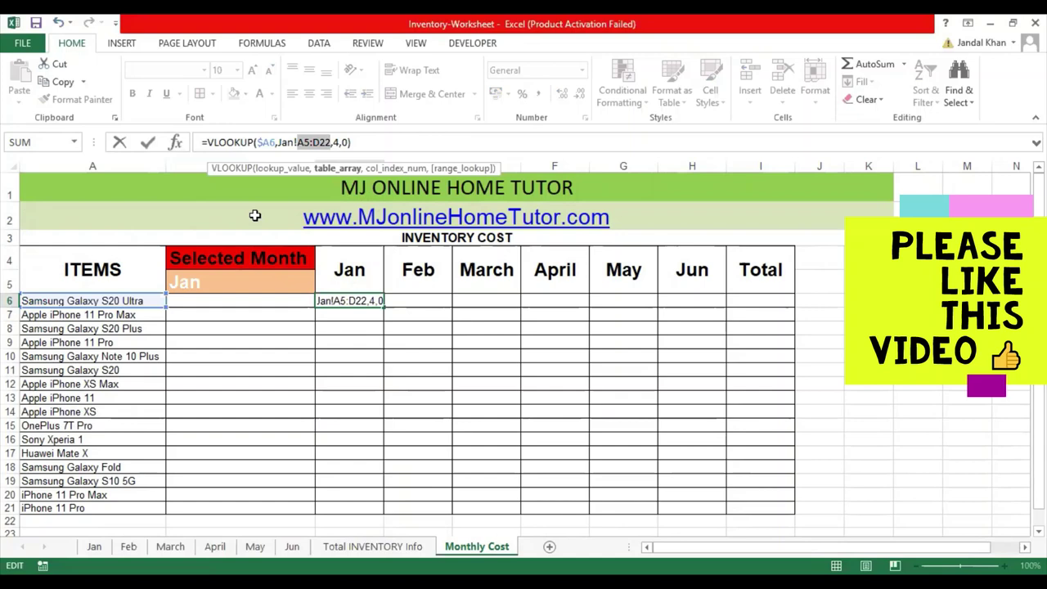
key("F4")
key("ctrl+Return")
Copy the C6 formula down the Jan column through C21.
key("ctrl+c")
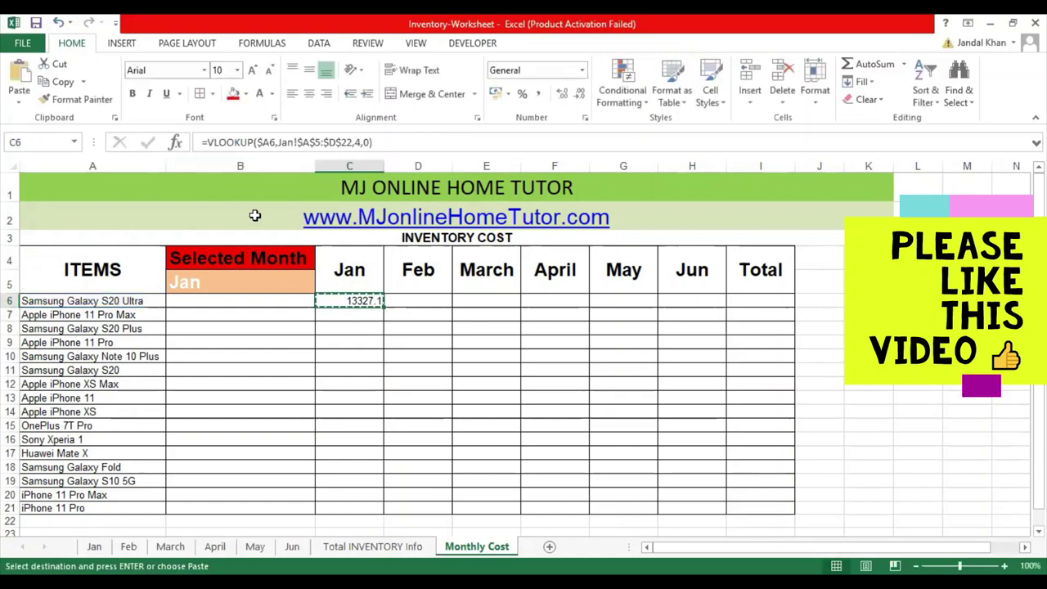
key("Down")
key("Down")
key("Down")
key("Down")
key("Down")
key("Down")
key("Down")
key("Down")
key("Down")
key("Down")
key("Down")
key("Down")
key("Down")
key("Down")
key("Down")
key("ctrl+shift+Up")
key("ctrl+v")
Examine the Jan column's copied lookups, especially the cells C9 to C11.
key("Right")
key("Left")
key("Up")
key("Up")
key("Up")
key("Up")
key("Up")
key("Up")
key("Up")
key("Up")
key("Up")
key("Up")
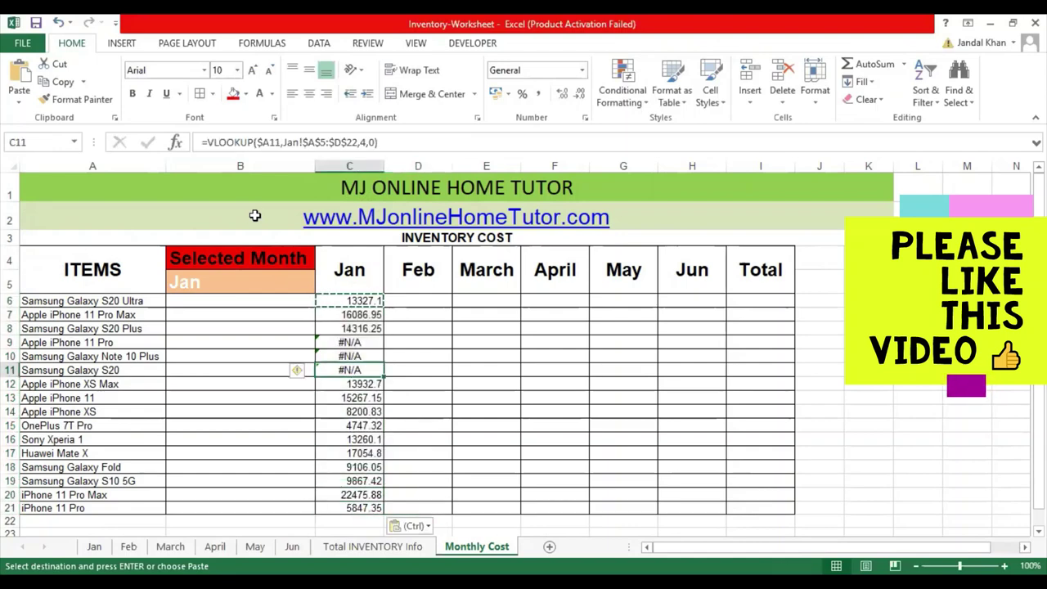
left_click(363, 341)
Wrap the C6 VLOOKUP in IFERROR with an empty string "" as the fallback value.
left_click(346, 299)
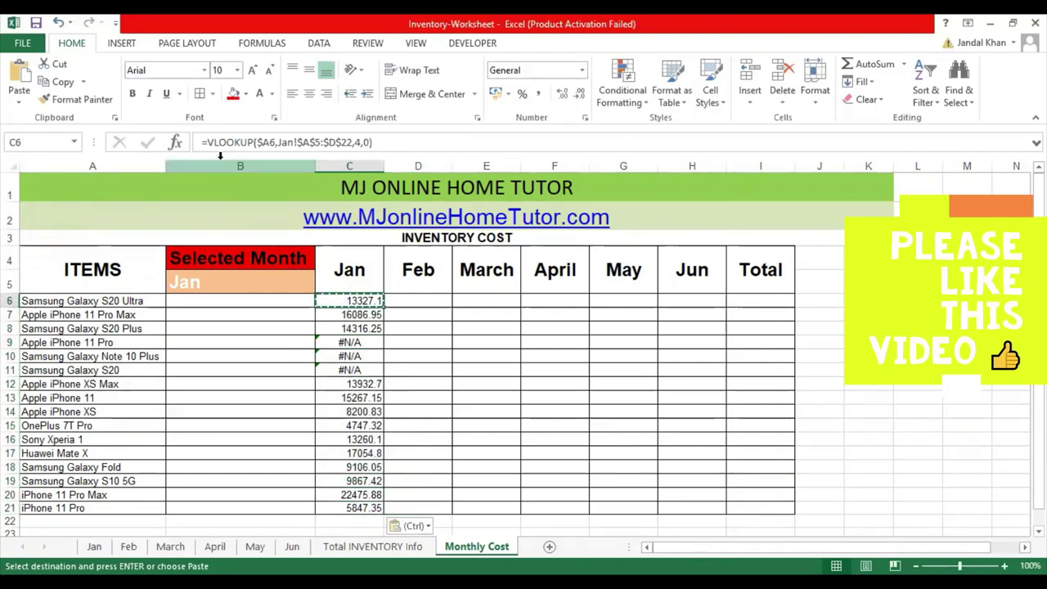
key("F2")
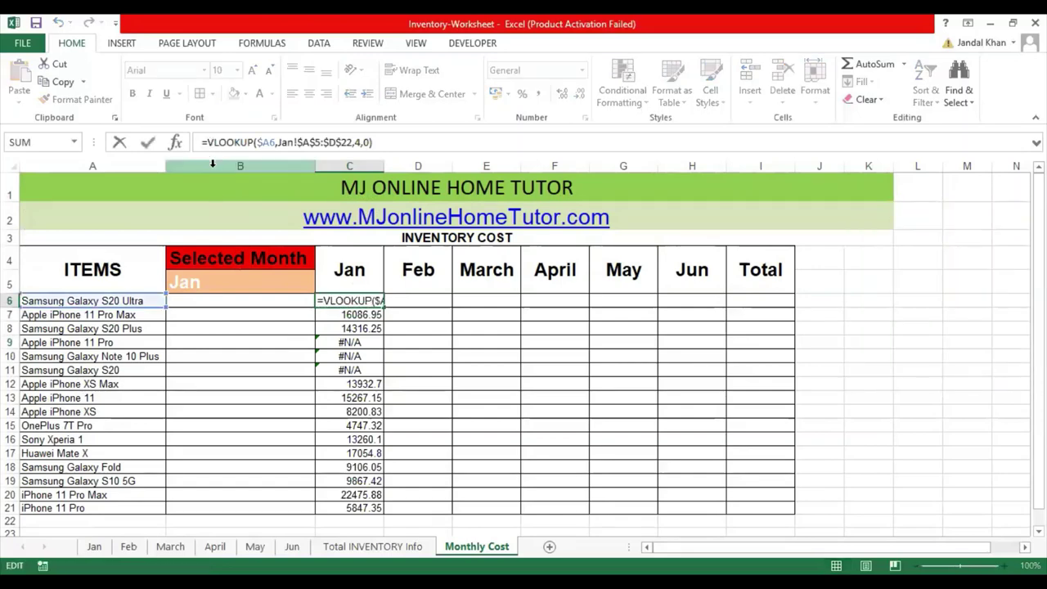
type("IFERROR(")
type(",\"\")")
key("Return")
Copy the IFERROR version of the C6 formula down the Jan column through C21.
key("Up")
key("ctrl+c")
key("ctrl+shift+Down")
key("ctrl+v")
key("Right")
key("Left")
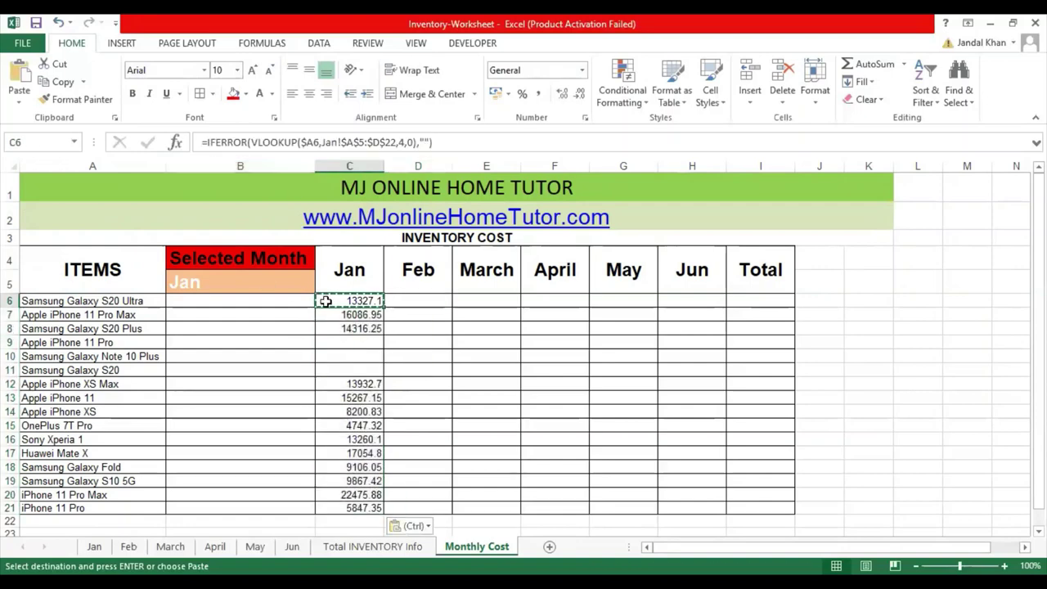
Try filling the Jan formulas into the first rows of the Feb column and compare them with the Feb sheet's total costs.
left_click_drag(350, 300, 434, 327)
left_click(427, 303)
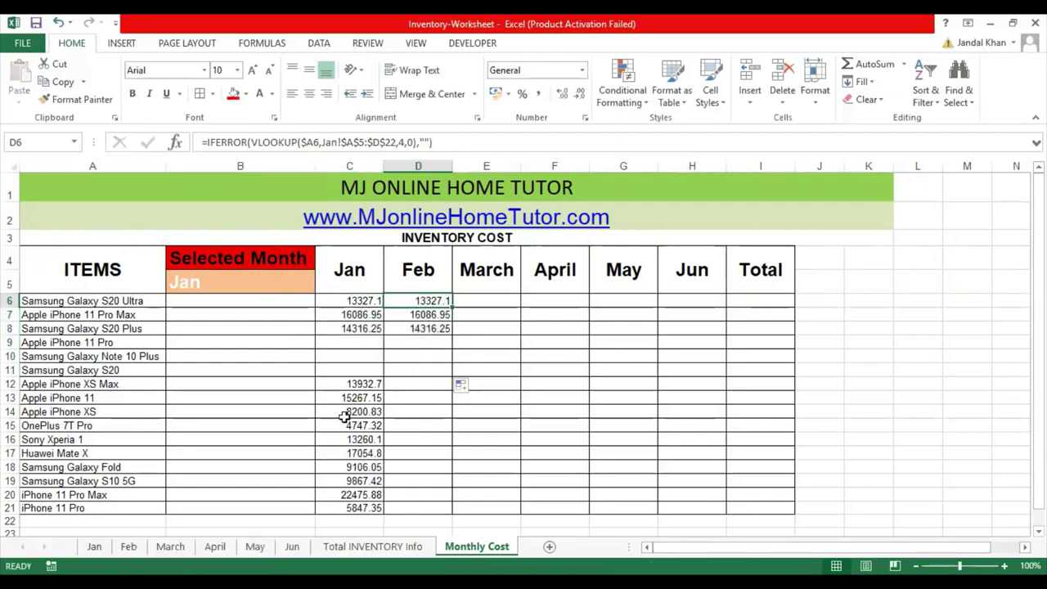
left_click(131, 547)
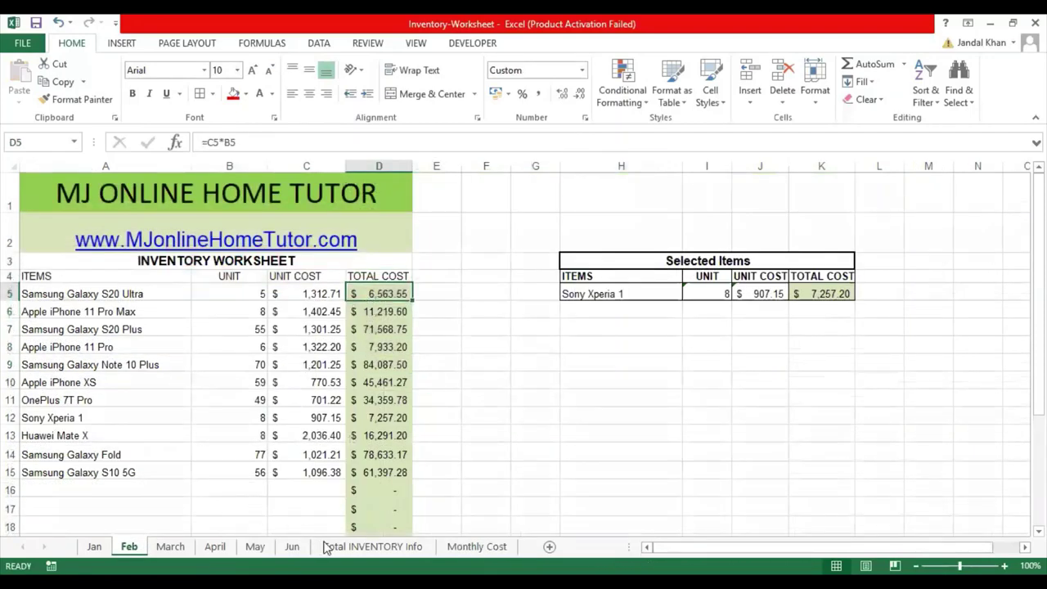
left_click(468, 546)
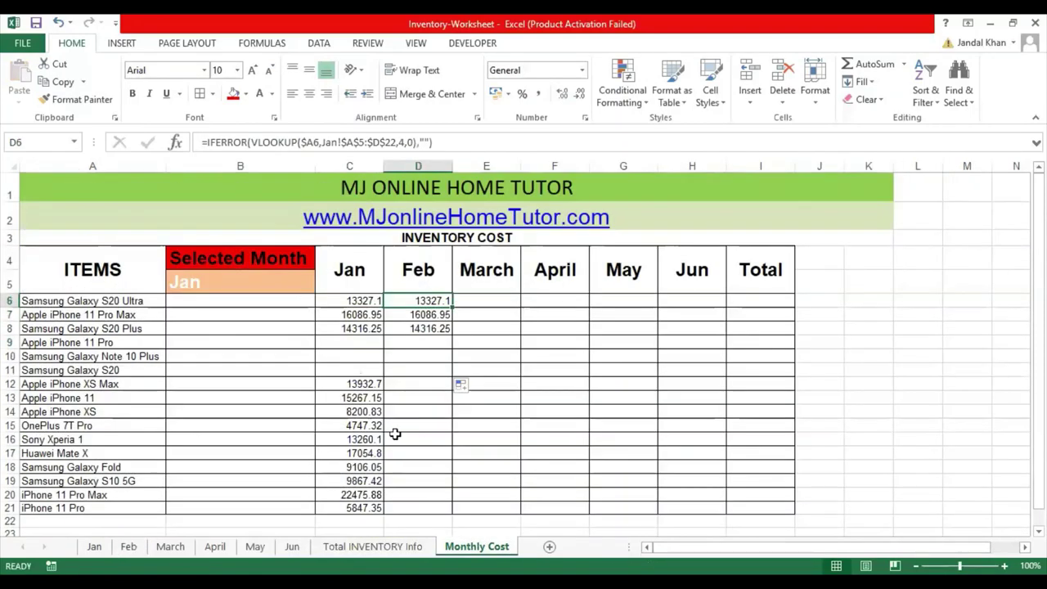
left_click(134, 303)
left_click(421, 315)
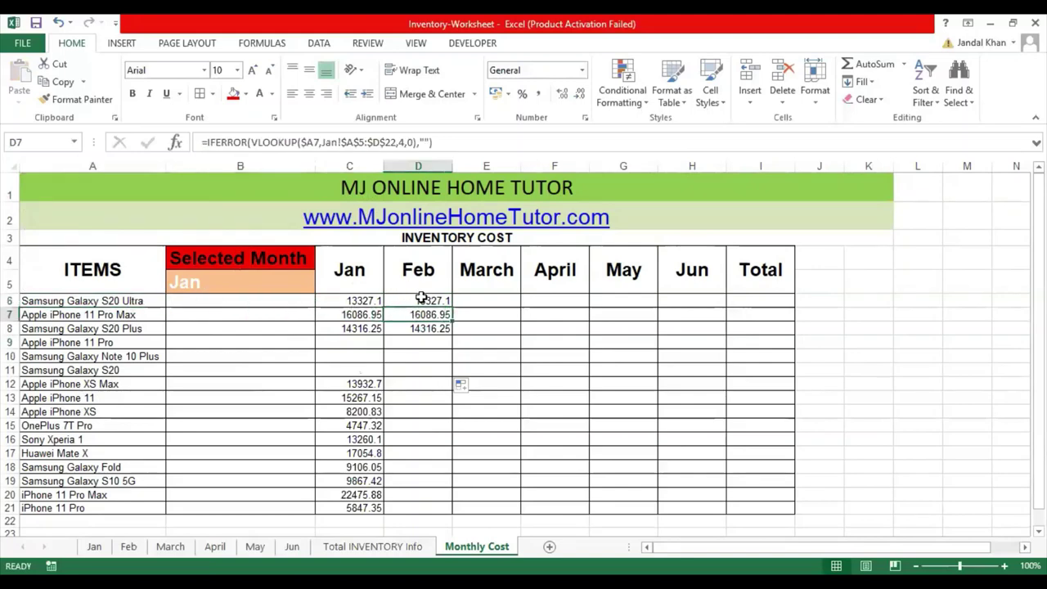
left_click(421, 300)
Replace the fixed Jan sheet reference in the C6 formula with INDIRECT(C$4&"!$A$5:$D$22").
left_click(352, 300)
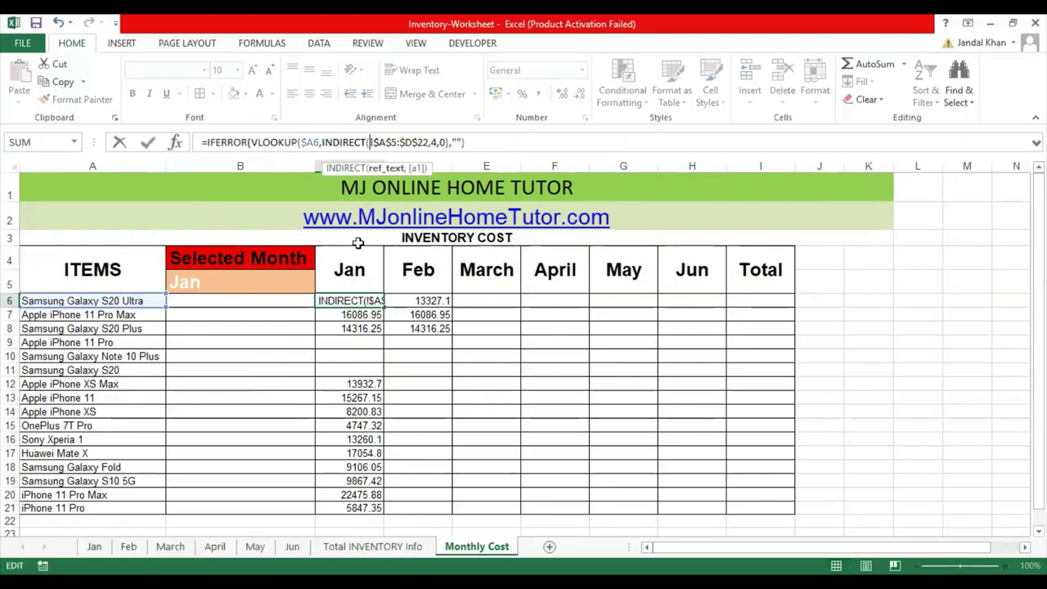
left_click(373, 268)
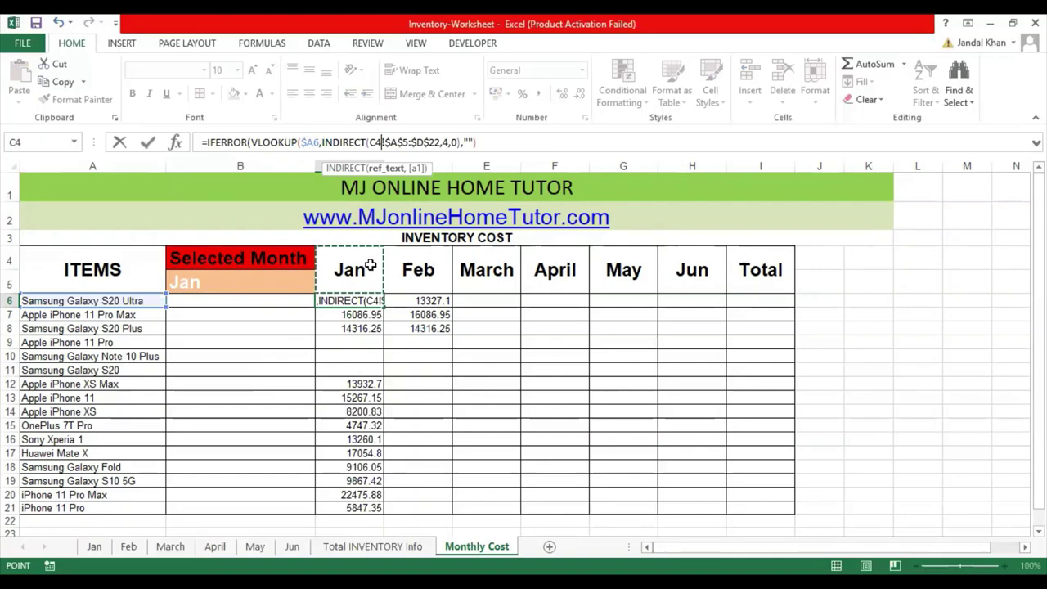
key("Left")
key("Right")
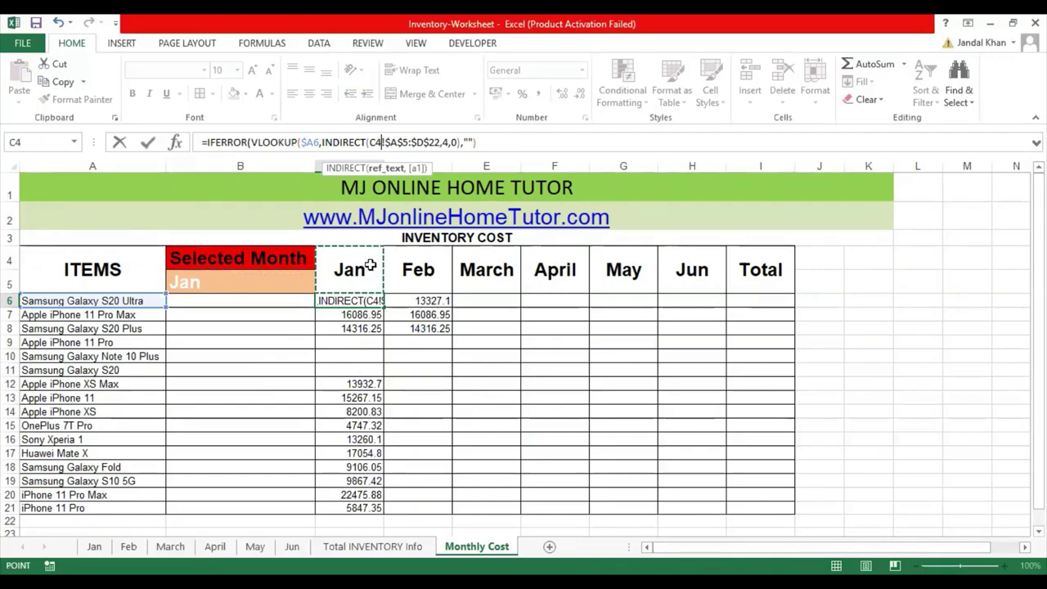
left_click(374, 143)
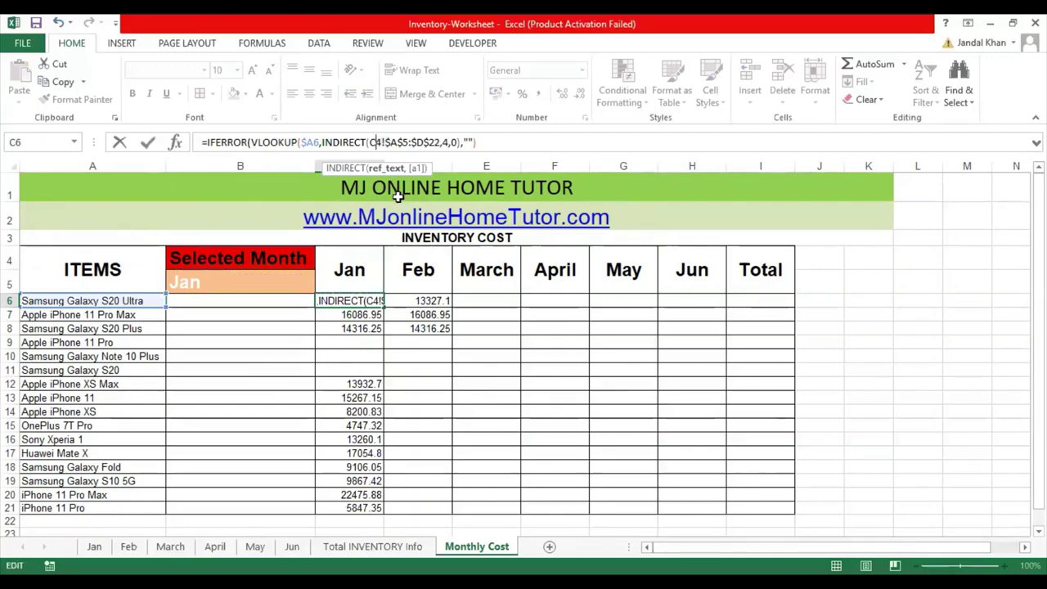
type("$")
key("Right")
type("&\"")
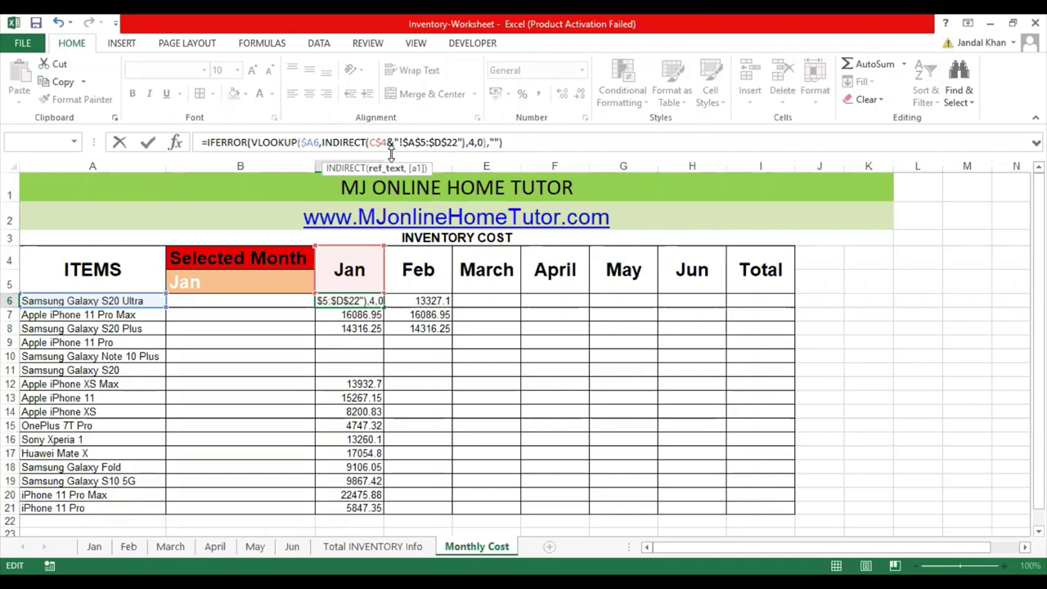
key("Return")
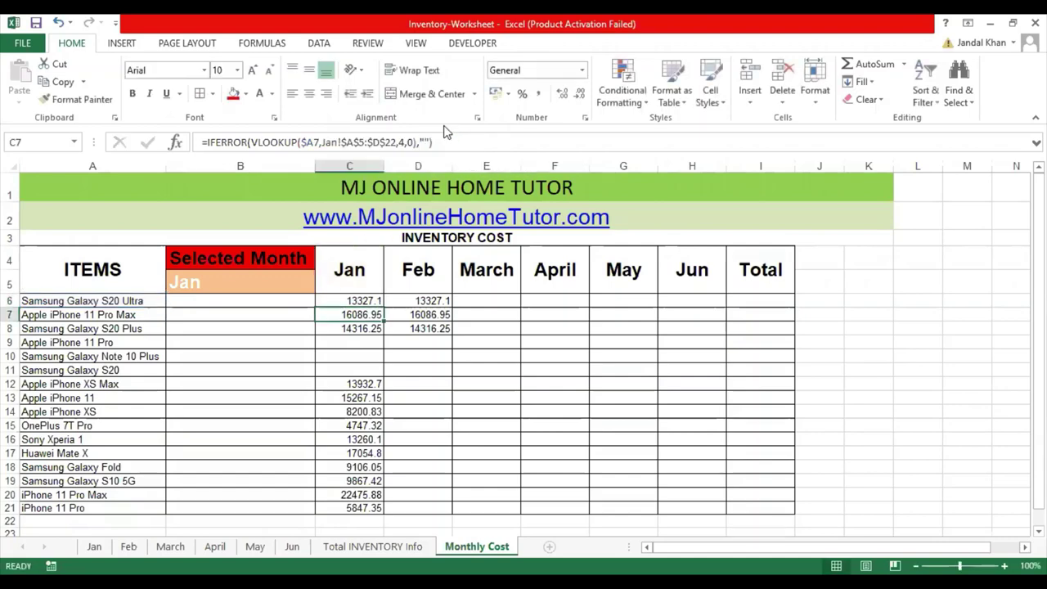
Copy the INDIRECT-based formula from C6 down to C21.
left_click(365, 301)
key("ctrl+c")
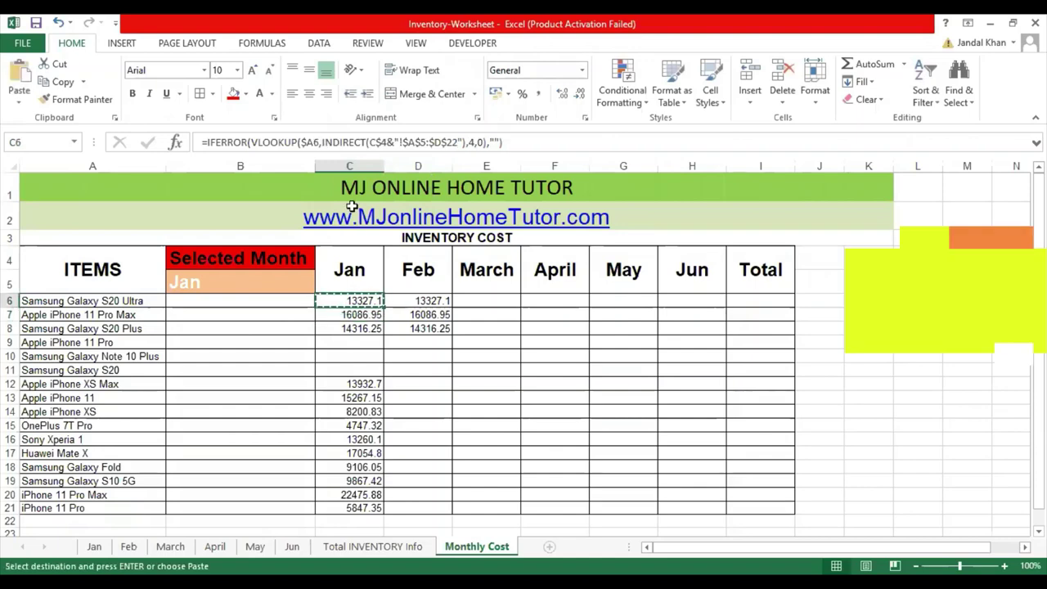
key("ctrl+shift+Down")
key("ctrl+v")
key("ctrl+shift+Up")
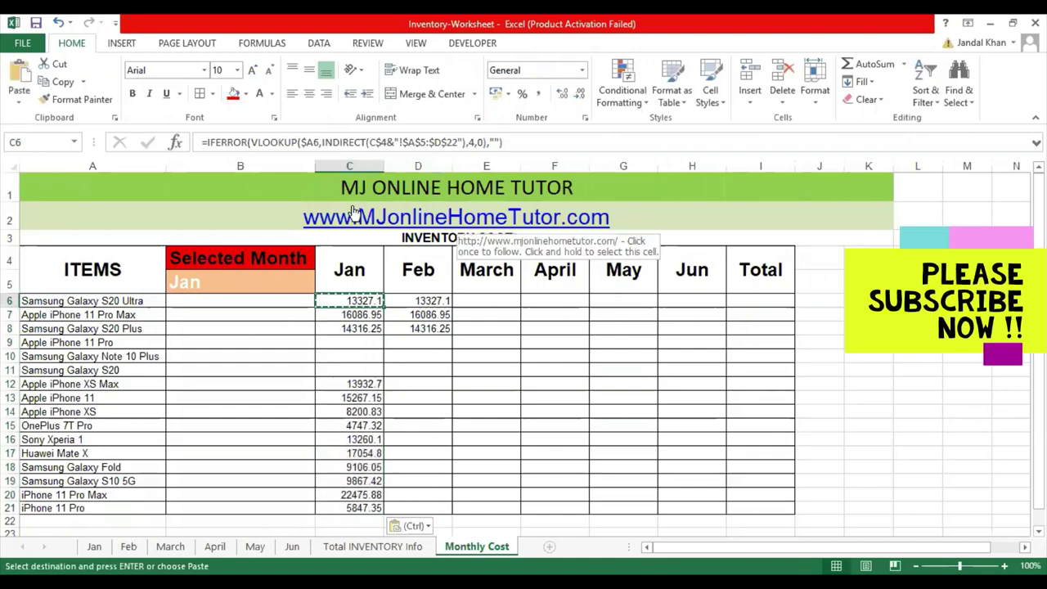
Copy the Jan formulas in C6:C21 across the Feb to Jun columns and check the formula in D6.
left_click(376, 505, "shift")
key("ctrl+c")
left_click(703, 507, "shift")
key("ctrl+v")
left_click(417, 301)
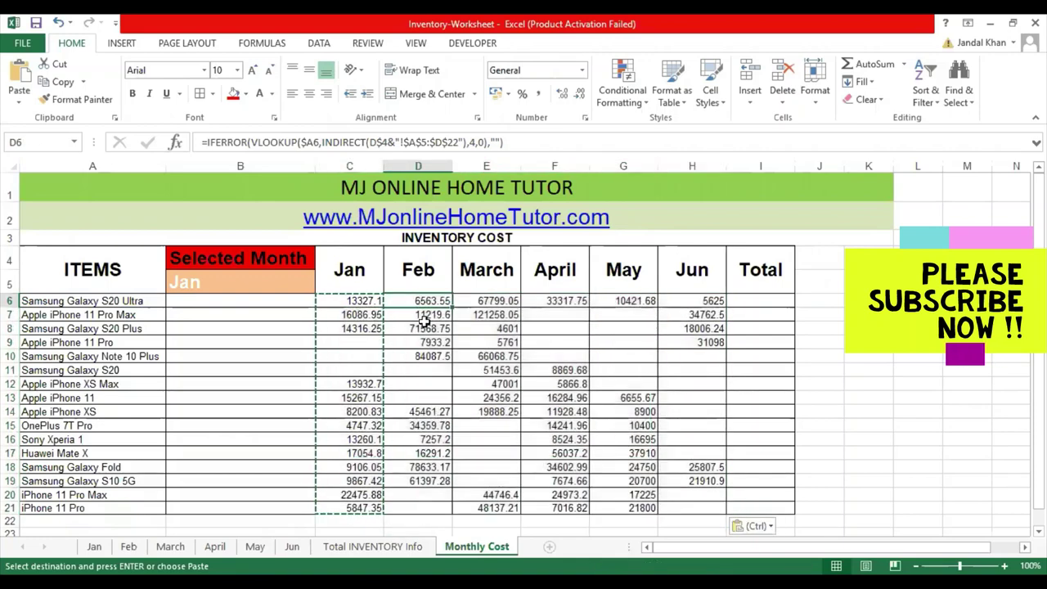
Compare the Feb and Jun columns of the Monthly Cost sheet with the total costs on the Feb and Jun sheets.
left_click(129, 547)
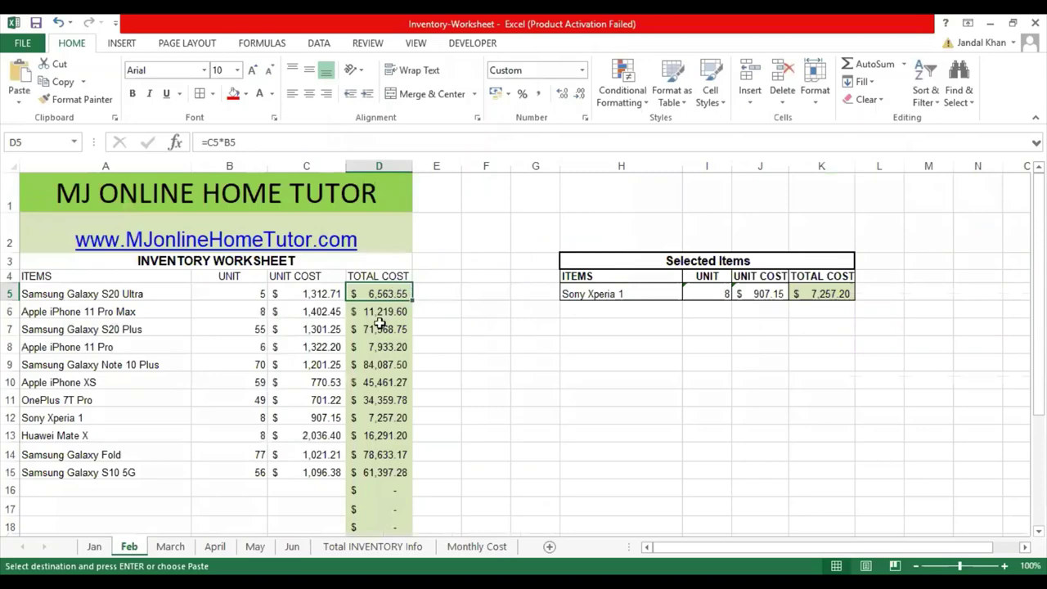
left_click(455, 546)
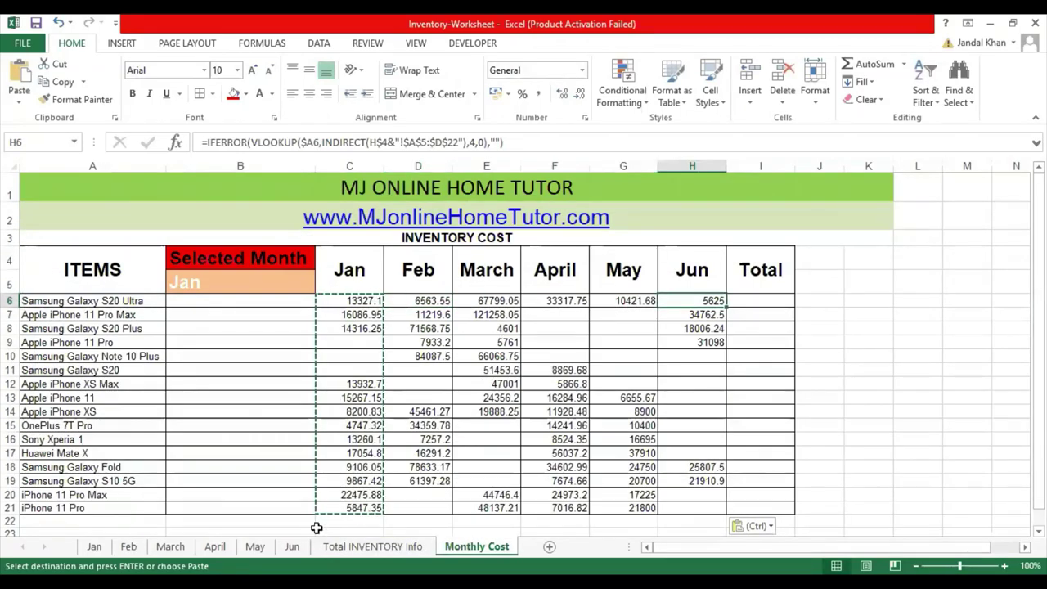
left_click(292, 546)
left_click(395, 295)
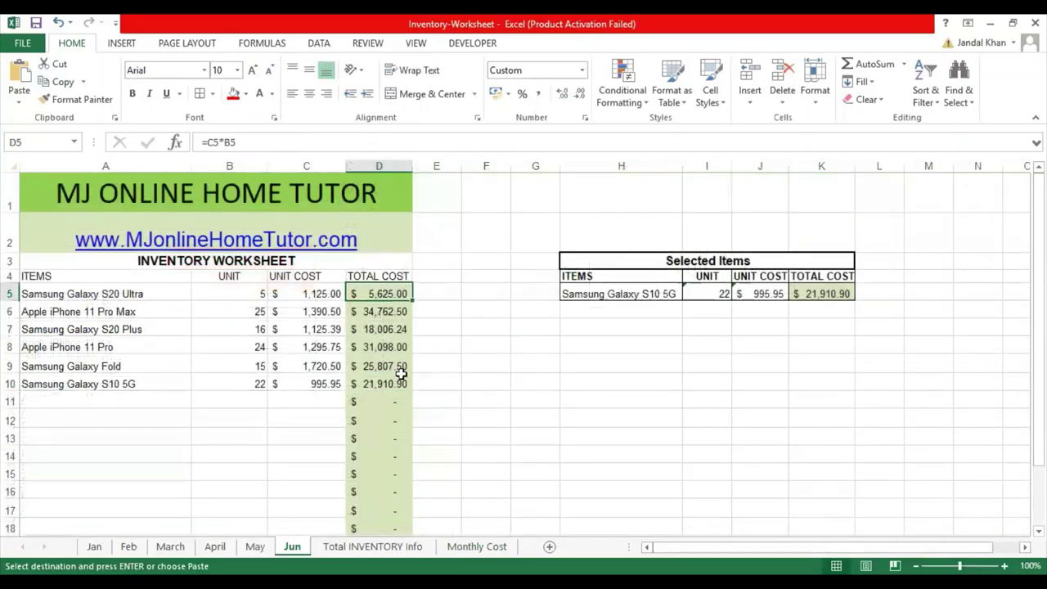
key("ctrl+Page_Down")
key("ctrl+Page_Down")
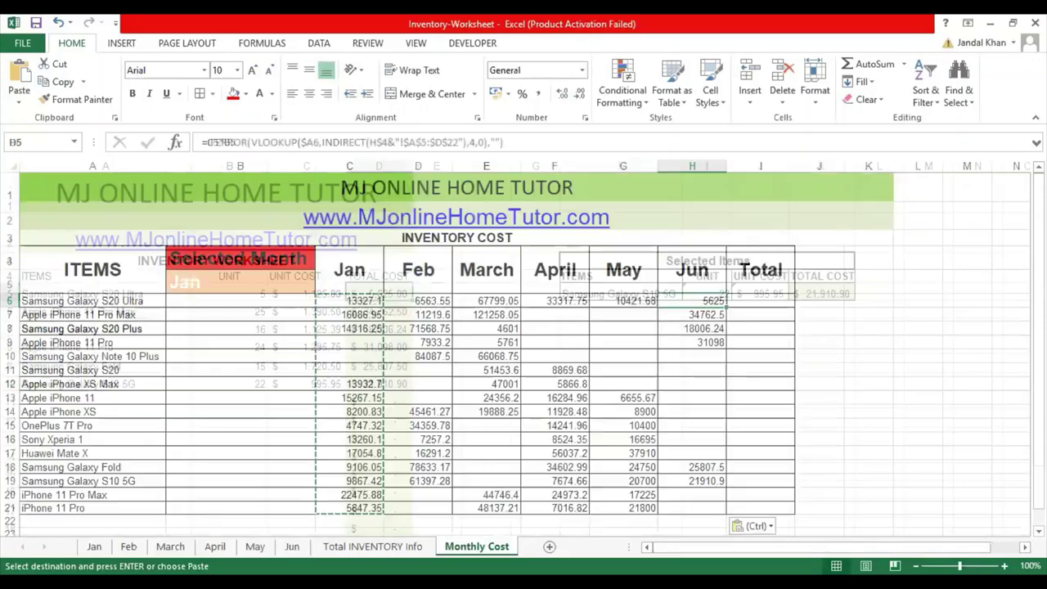
Enter a SUM formula over C6:H6 in the first Total cell, I6, to add up the Jan to Jun costs.
left_click(743, 302)
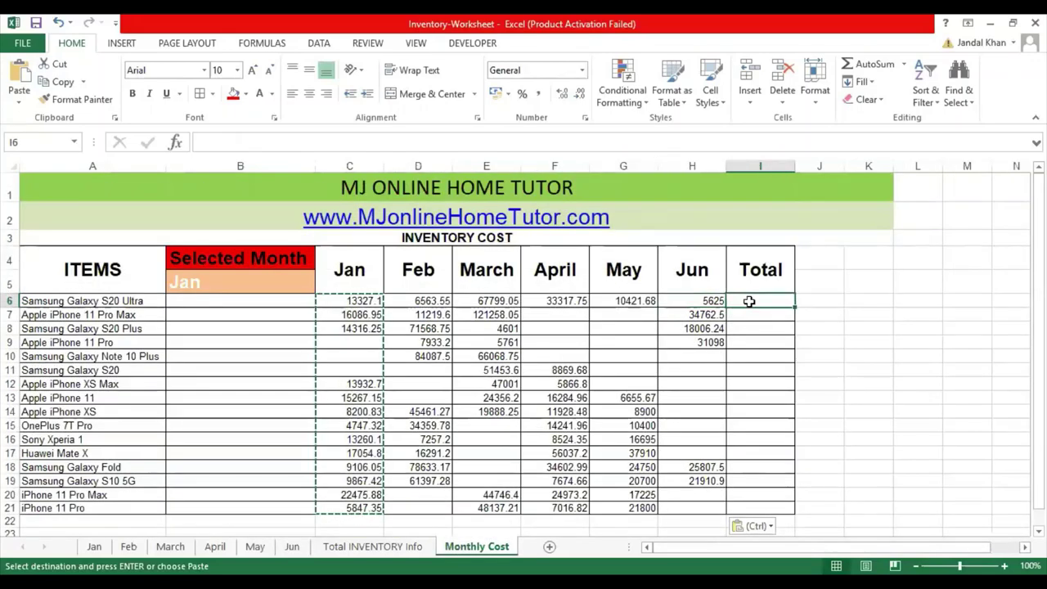
type("=SUM(")
key("Left")
key("Left")
key("Left")
key("Left")
key("Left")
key("Left")
key("shift+Right")
key("shift+Right")
key("shift+Right")
key("shift+Right")
key("shift+Right")
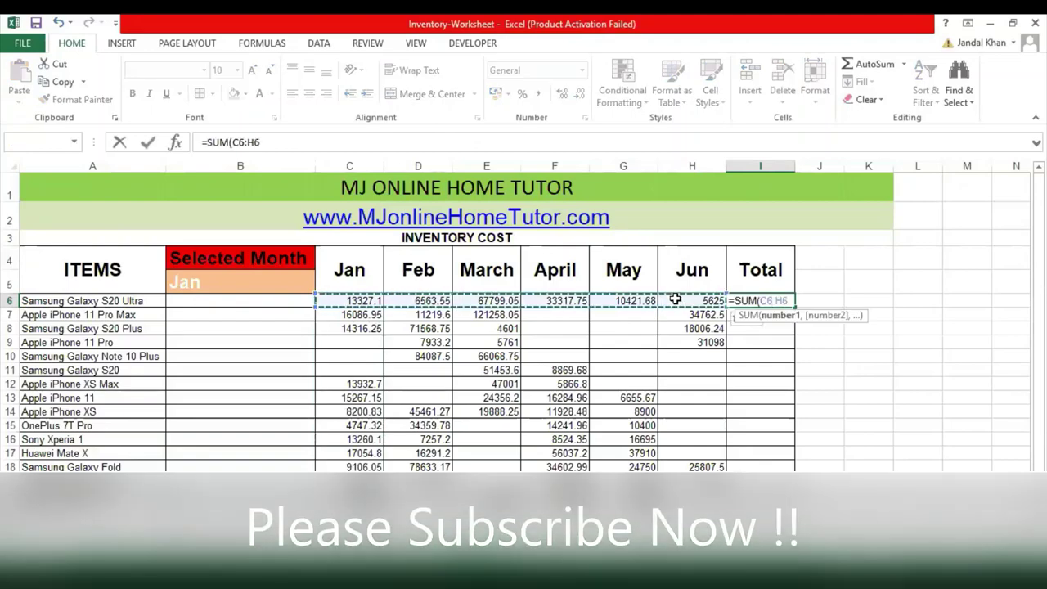
key("Return")
Copy the SUM formula from I6 down the Total column to I21.
key("Up")
key("ctrl+c")
key("Left")
key("ctrl+Down")
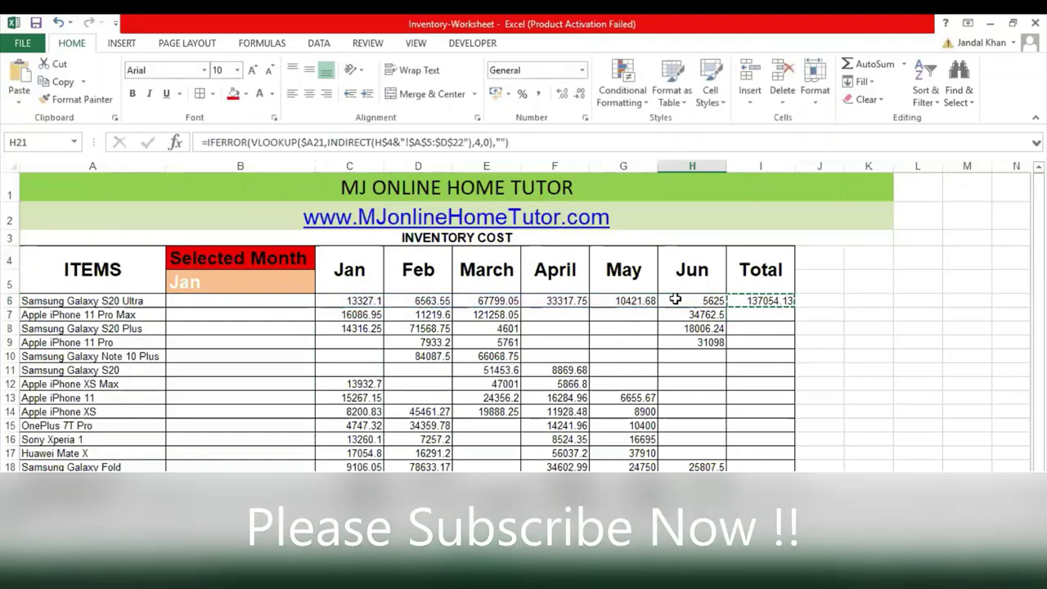
key("Right")
key("ctrl+shift+Up")
key("ctrl+v")
key("Escape")
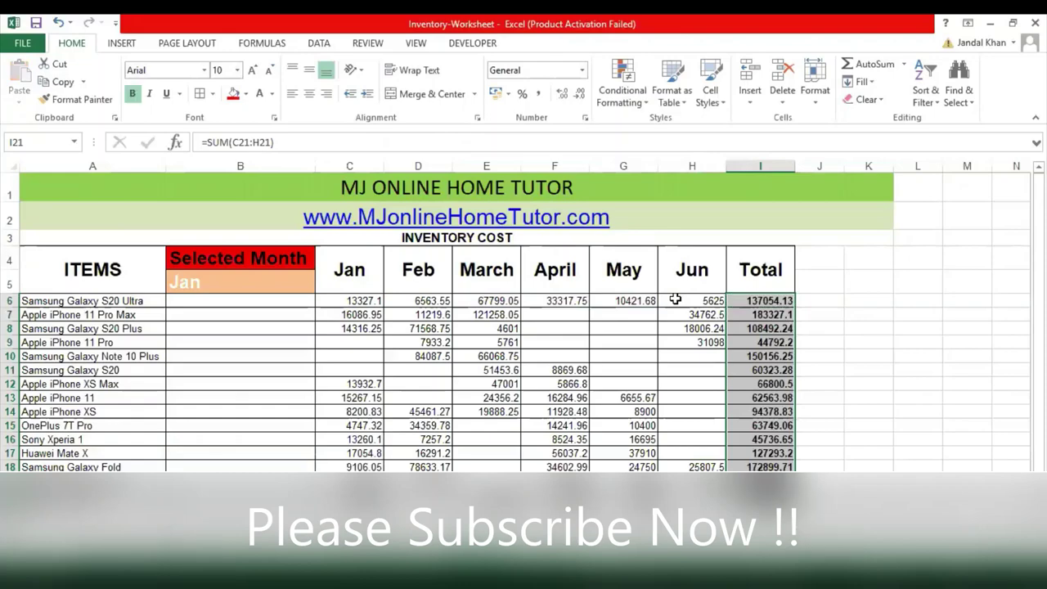
Fill B6:B21 under Selected Month with the costs for the month in B5, and choose a month from the B5 list.
key("Left")
key("Left")
key("Left")
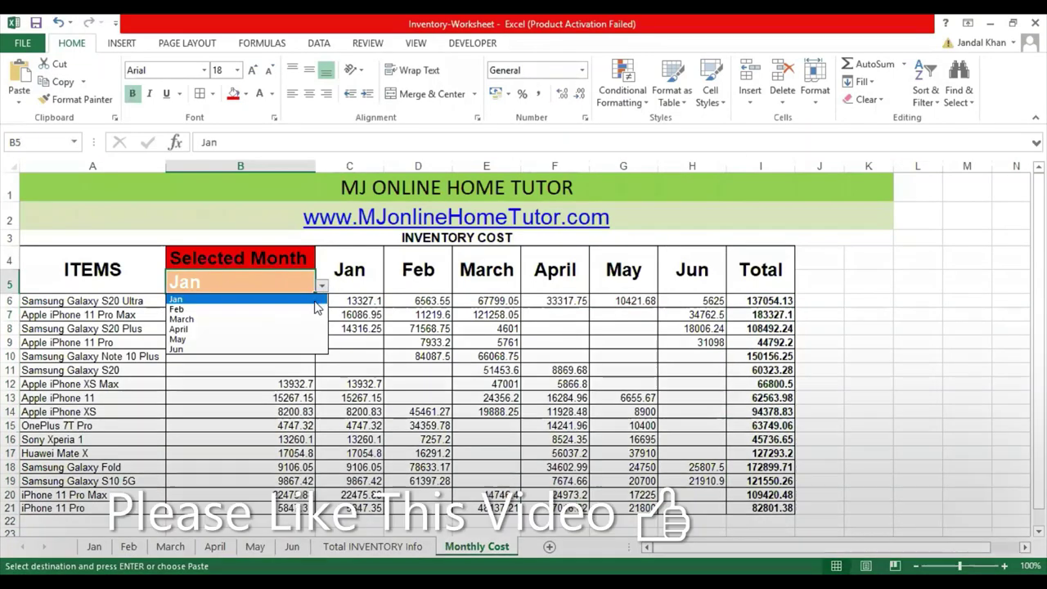
left_click(289, 308)
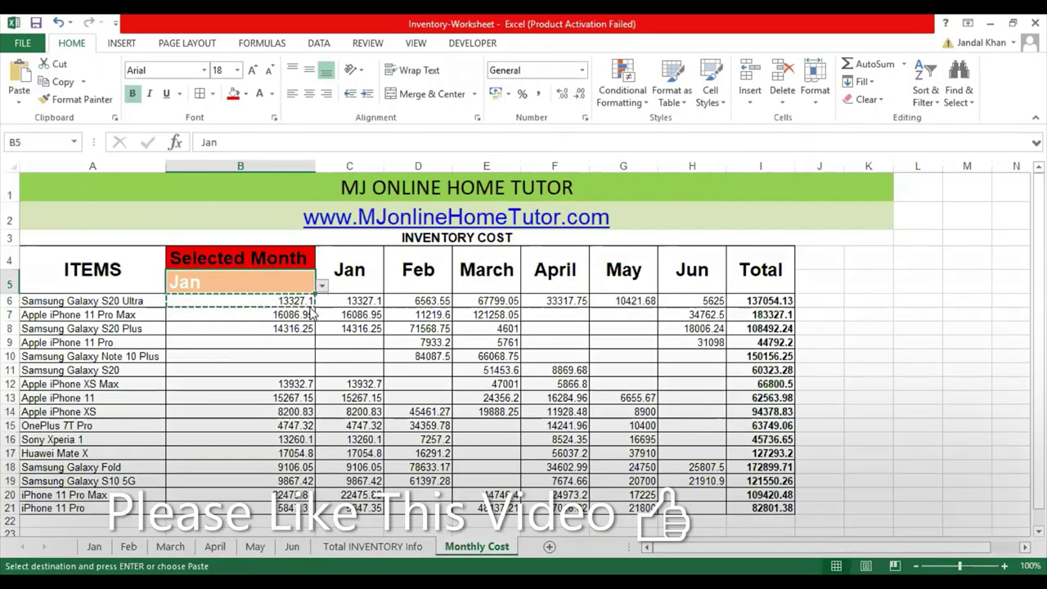
left_click(289, 302)
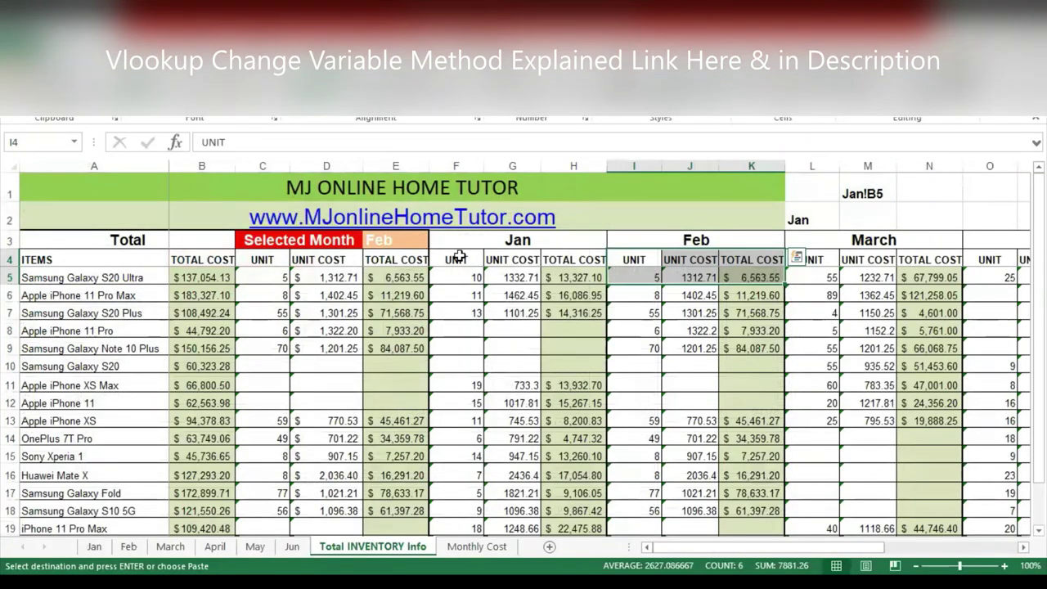